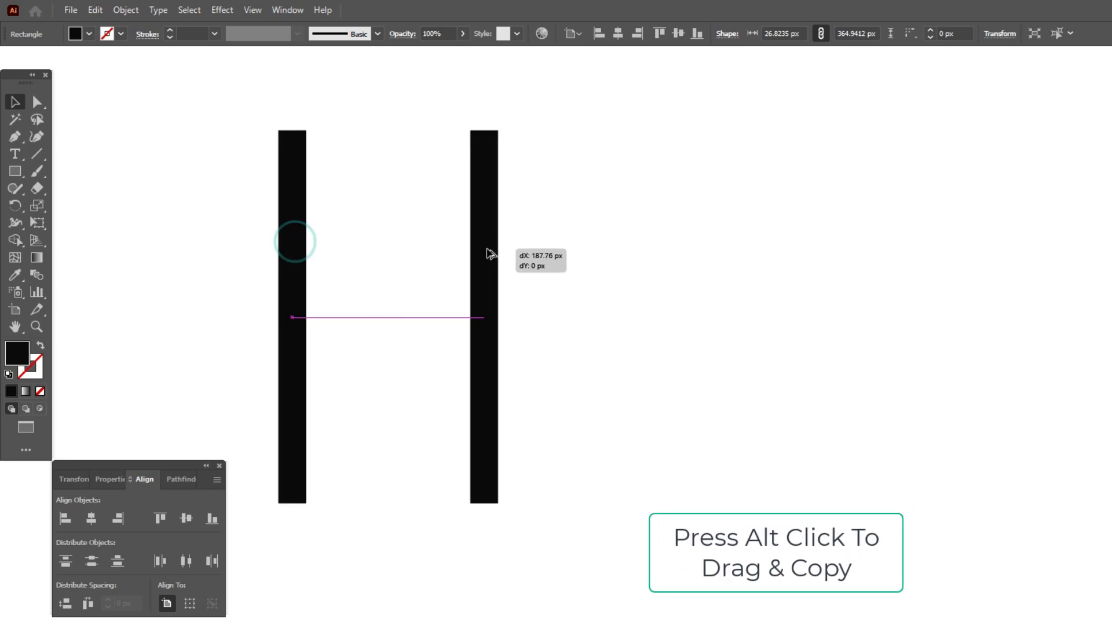
Step: Duplicate the left vertical bar, rotate the copy 45 degrees and place it diagonally down from upper left across both vertical bars
{"action": "left_click", "coordinate": [347, 213]}
{"action": "left_click_drag", "start_coordinate": [300, 164], "coordinate": [366, 164]}
{"action": "left_click_drag", "start_coordinate": [378, 127], "coordinate": [228, 170]}
{"action": "left_click_drag", "start_coordinate": [323, 271], "coordinate": [300, 194]}
Step: Create a copy of the diagonal bar reflected across the vertical axis and move it right so the two diagonals cross near their lower ends
{"action": "right_click", "coordinate": [311, 214]}
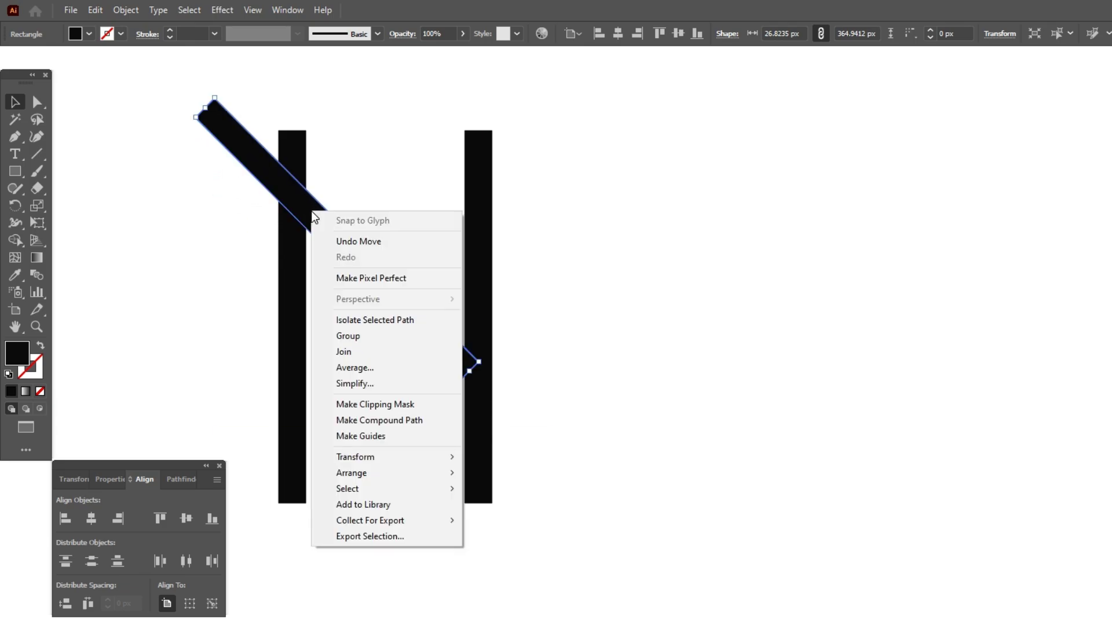
{"action": "mouse_move", "coordinate": [362, 457]}
{"action": "left_click", "coordinate": [502, 510]}
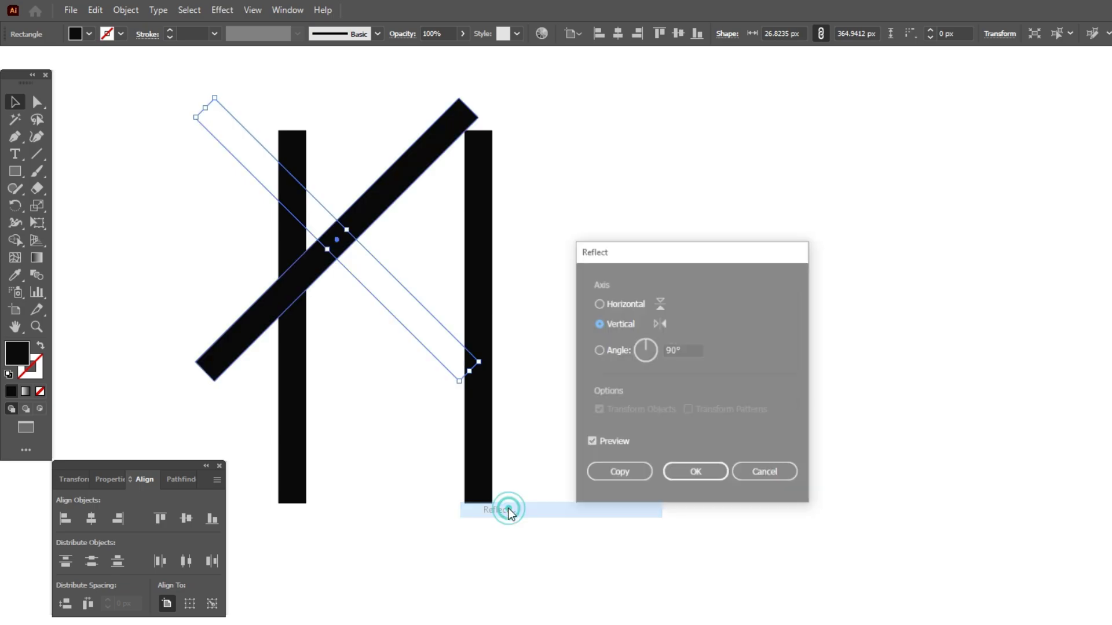
{"action": "left_click", "coordinate": [631, 474]}
{"action": "left_click", "coordinate": [669, 372]}
{"action": "left_click_drag", "start_coordinate": [383, 197], "coordinate": [524, 157]}
Step: Align the two diagonal bars along their lower edges and move the pair up and left so it crosses between the vertical bars
{"action": "left_click_drag", "start_coordinate": [386, 173], "coordinate": [405, 330]}
{"action": "left_click", "coordinate": [212, 518]}
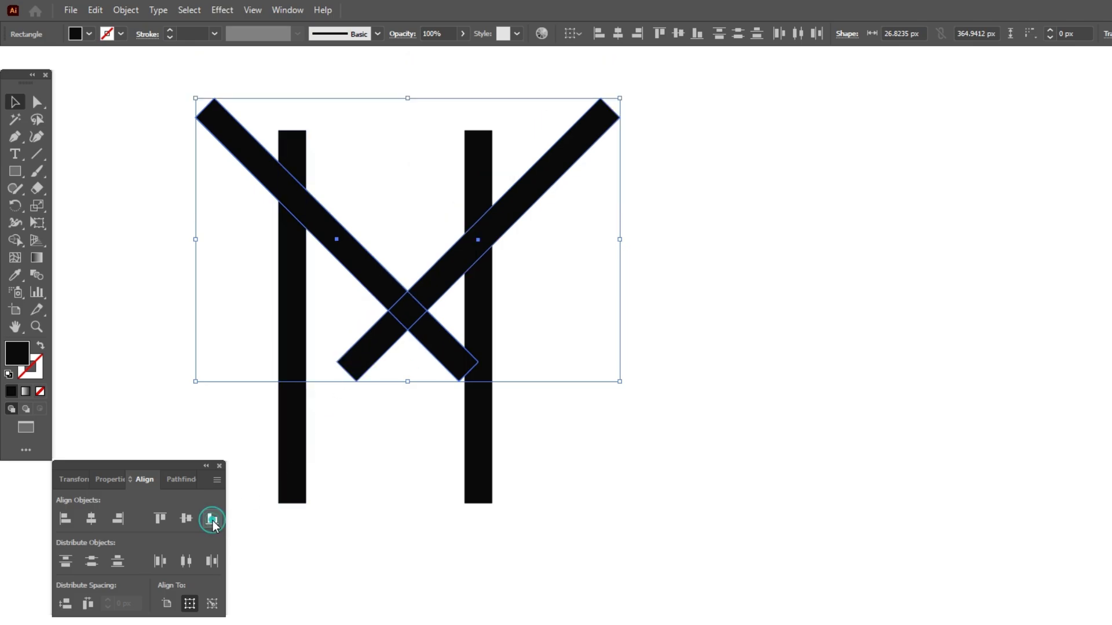
{"action": "left_click_drag", "start_coordinate": [429, 290], "coordinate": [405, 255]}
{"action": "left_click", "coordinate": [598, 311]}
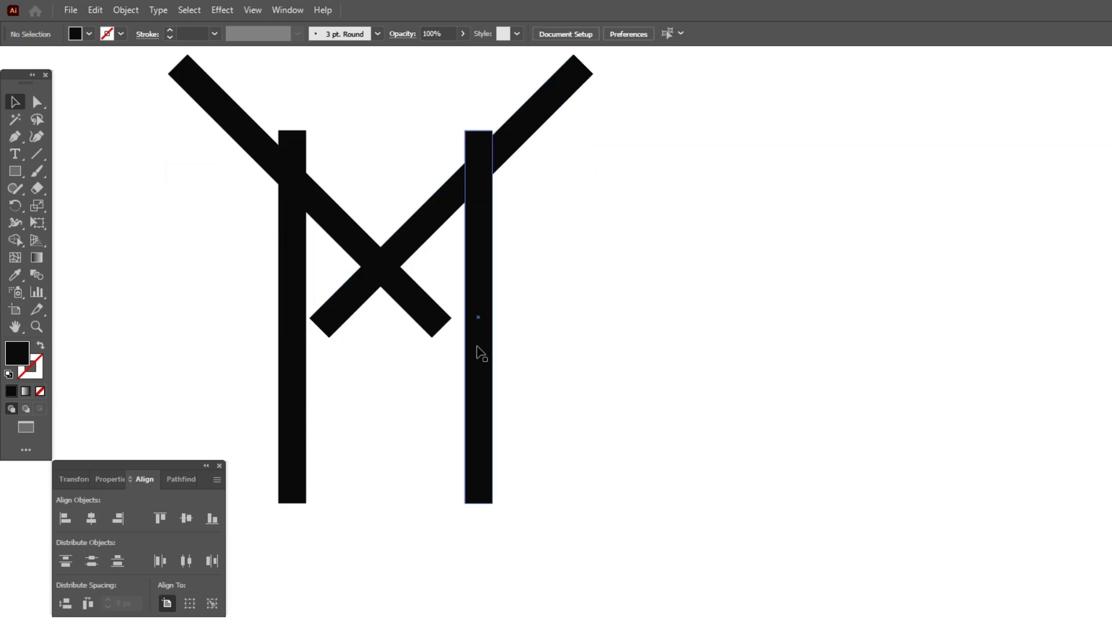
Step: Group the two vertical bars and centre them horizontally with the pair of diagonal bars
{"action": "left_click", "coordinate": [480, 353]}
{"action": "left_click", "coordinate": [302, 351], "text": "shift"}
{"action": "key", "text": "ctrl+g"}
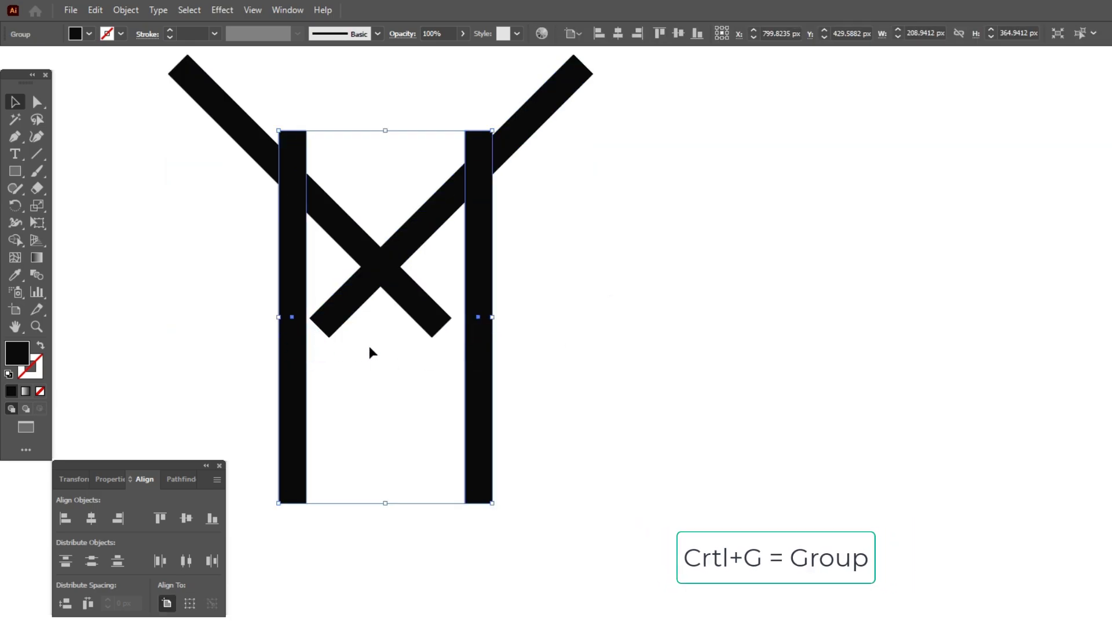
{"action": "left_click", "coordinate": [658, 322]}
{"action": "left_click_drag", "start_coordinate": [221, 208], "coordinate": [527, 277]}
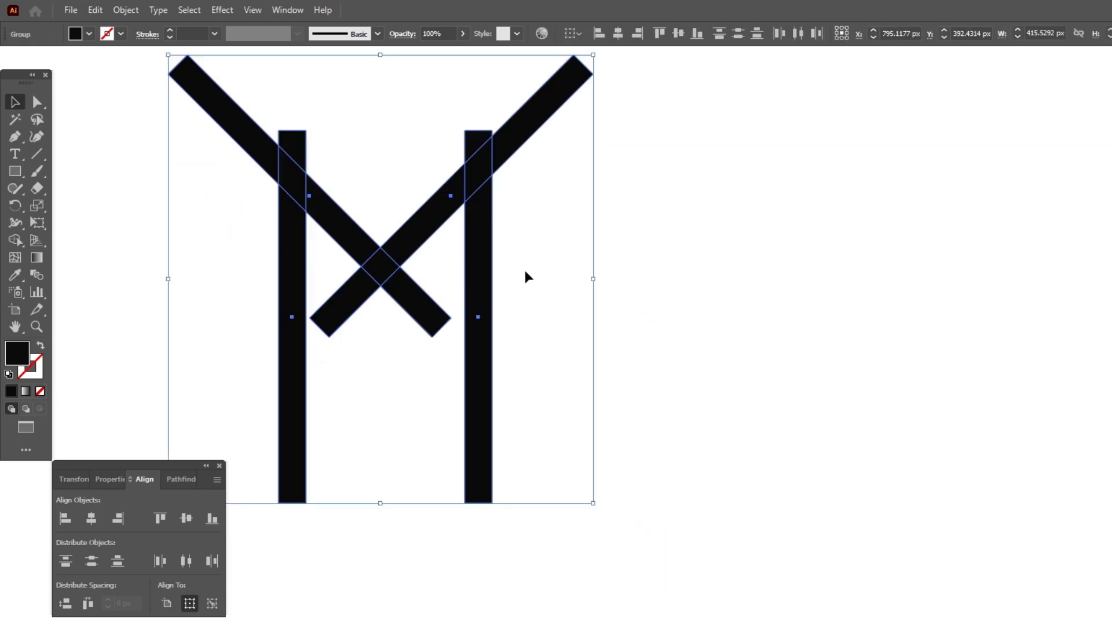
{"action": "left_click", "coordinate": [92, 519]}
{"action": "left_click", "coordinate": [193, 282]}
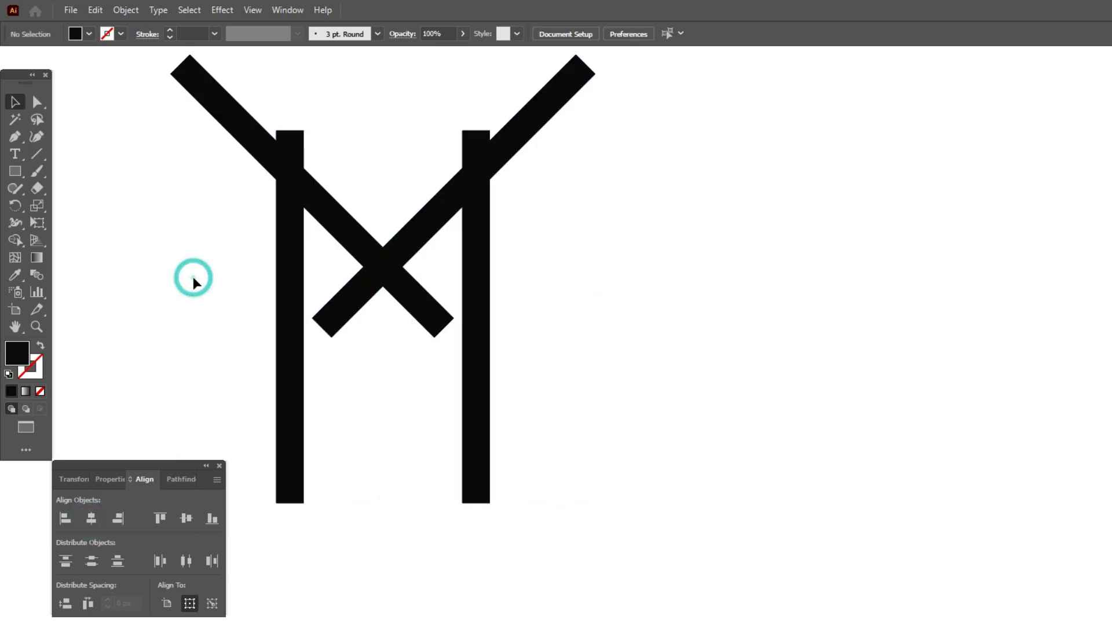
Step: Duplicate the crossed diagonal pair straight down, leaving a narrow gap between the parallel diagonals
{"action": "left_click", "coordinate": [368, 257]}
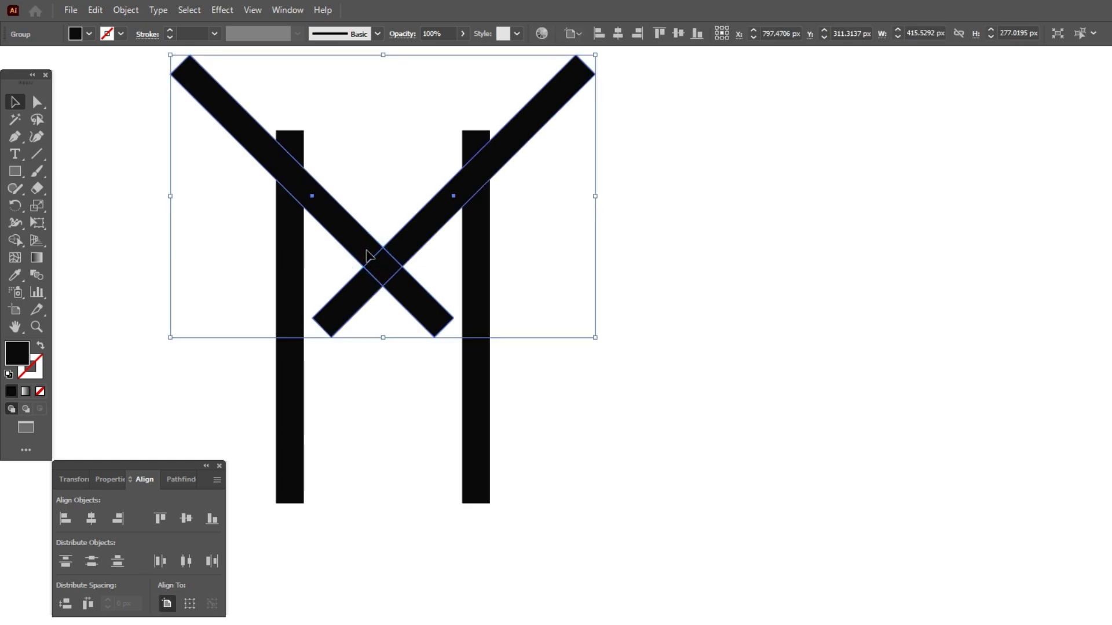
{"action": "left_click_drag", "start_coordinate": [367, 256], "coordinate": [379, 308]}
{"action": "left_click", "coordinate": [614, 305]}
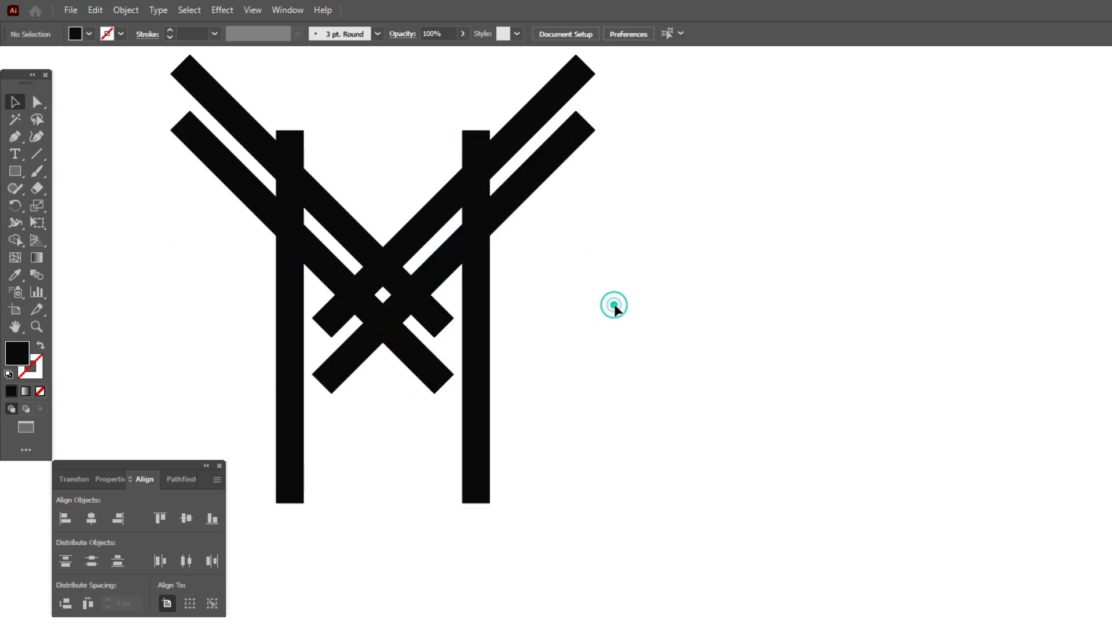
Step: Ungroup the vertical bars and duplicate each one outward with a narrow gap, making a double leg on both sides
{"action": "right_click", "coordinate": [471, 298]}
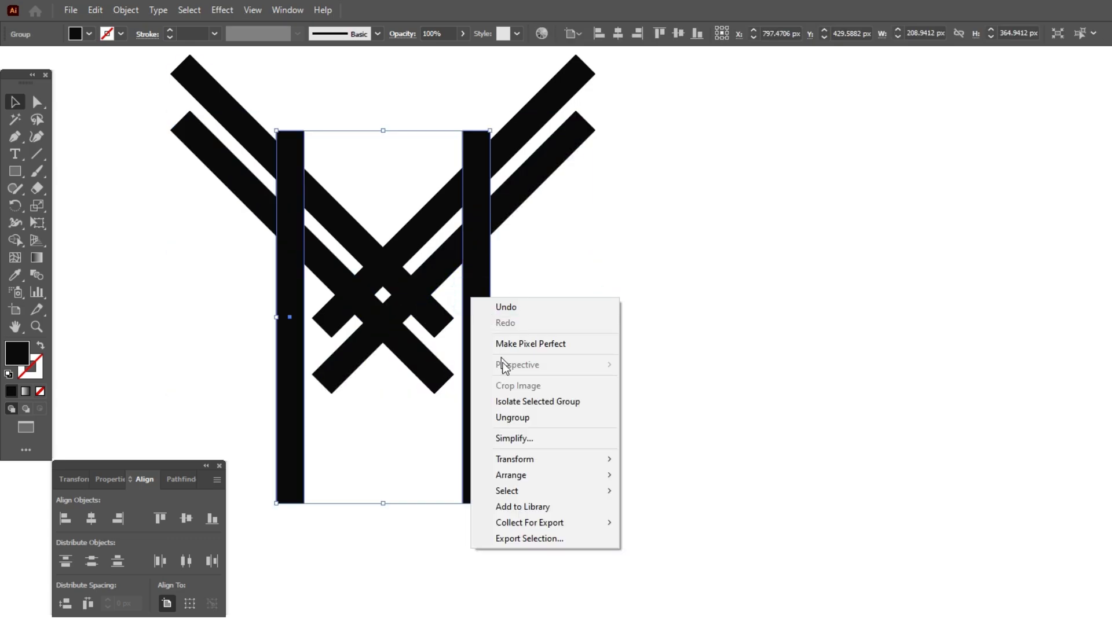
{"action": "left_click", "coordinate": [506, 417]}
{"action": "left_click", "coordinate": [569, 231]}
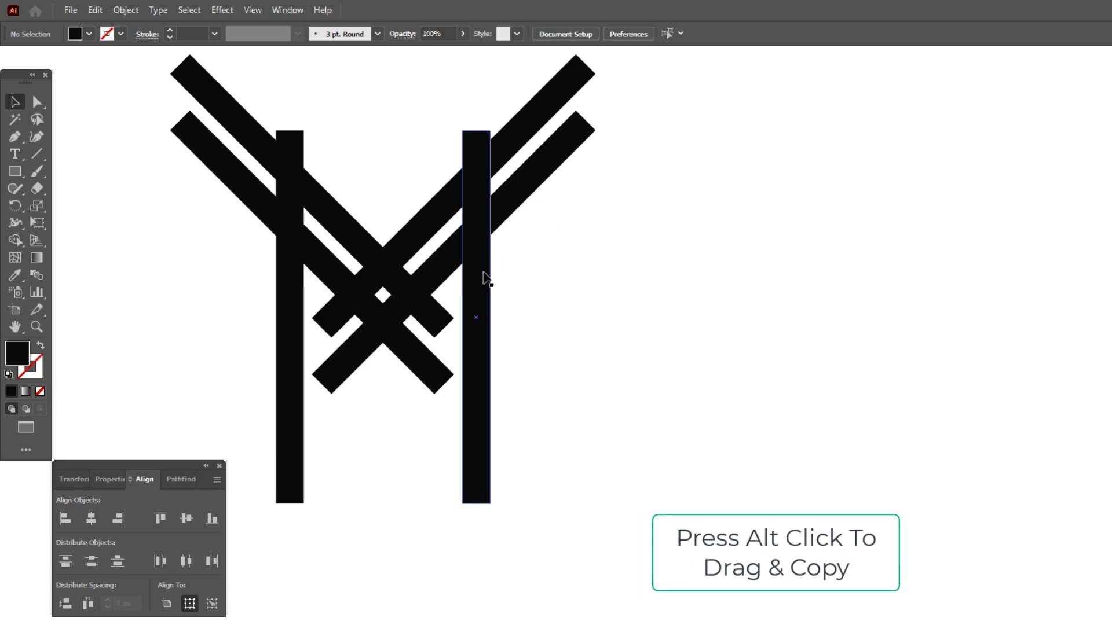
{"action": "left_click_drag", "start_coordinate": [485, 278], "coordinate": [528, 279]}
{"action": "left_click", "coordinate": [585, 283]}
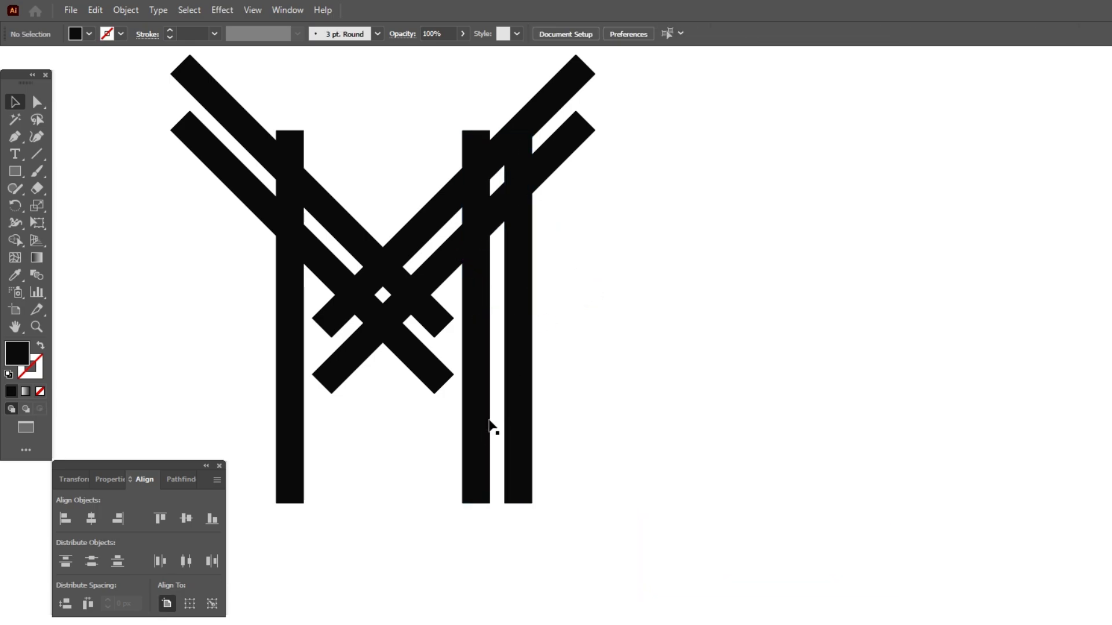
{"action": "left_click_drag", "start_coordinate": [434, 478], "coordinate": [293, 428]}
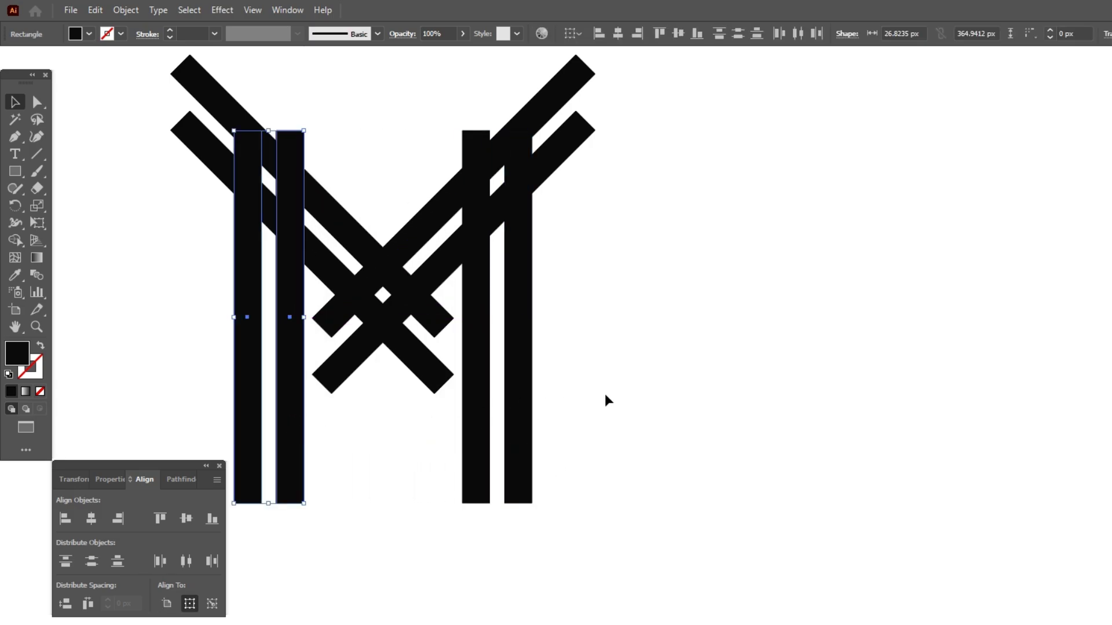
{"action": "left_click", "coordinate": [606, 396]}
Step: Extend the upper ends of the two outer vertical bars so they reach past the upper diagonals
{"action": "left_click", "coordinate": [248, 284]}
{"action": "left_click_drag", "start_coordinate": [250, 135], "coordinate": [249, 80]}
{"action": "left_click", "coordinate": [639, 213]}
{"action": "left_click", "coordinate": [532, 242]}
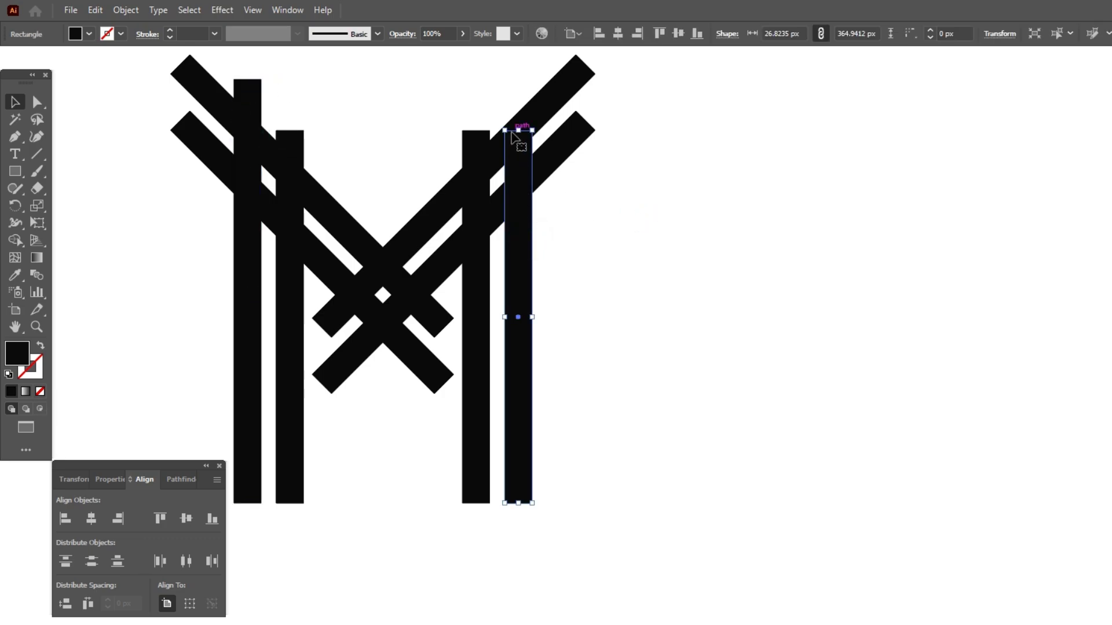
{"action": "left_click_drag", "start_coordinate": [520, 130], "coordinate": [518, 88]}
{"action": "left_click", "coordinate": [602, 270]}
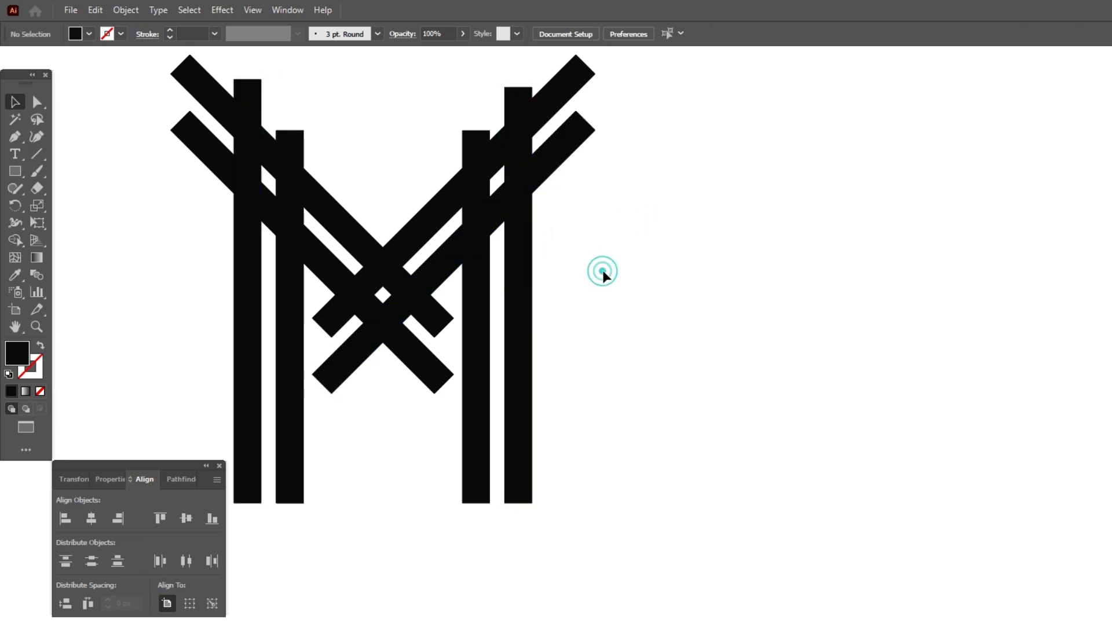
Step: Move the whole figure toward the middle of the canvas and scale it down proportionally to about 344 px wide
{"action": "left_click_drag", "start_coordinate": [122, 107], "coordinate": [735, 308]}
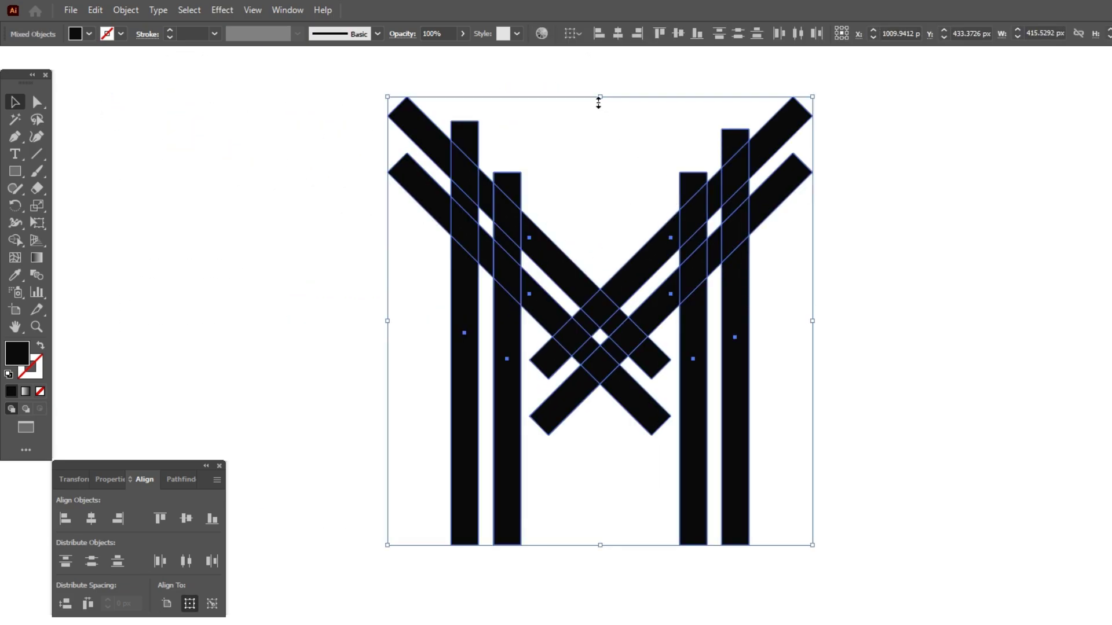
{"action": "left_click_drag", "start_coordinate": [599, 99], "coordinate": [600, 136]}
{"action": "left_click", "coordinate": [854, 293]}
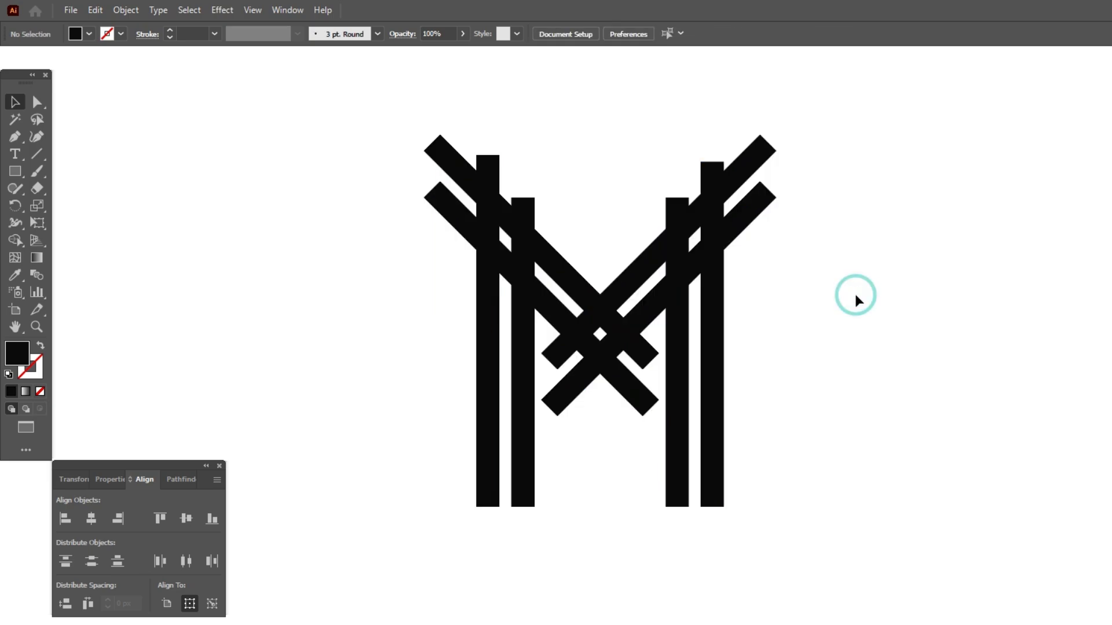
Step: Use Shape Builder on the whole figure to remove the diagonal and vertical bar ends protruding outside the M's outline on both upper sides
{"action": "left_click_drag", "start_coordinate": [325, 118], "coordinate": [832, 454]}
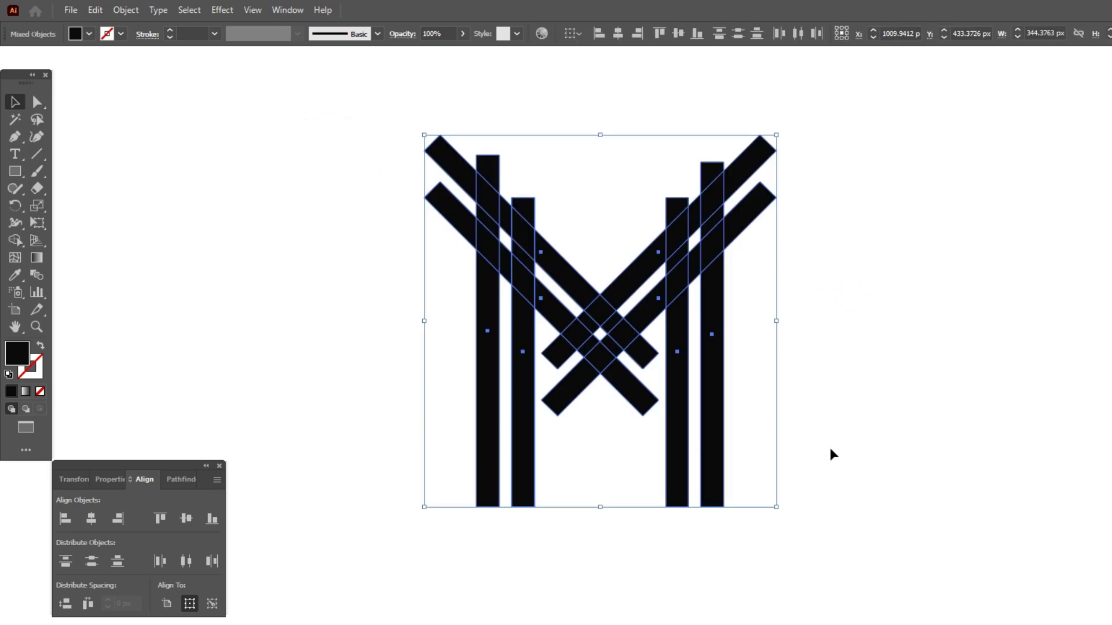
{"action": "left_click", "coordinate": [15, 240]}
{"action": "left_click_drag", "start_coordinate": [451, 141], "coordinate": [451, 230]}
{"action": "left_click", "coordinate": [486, 162], "text": "alt"}
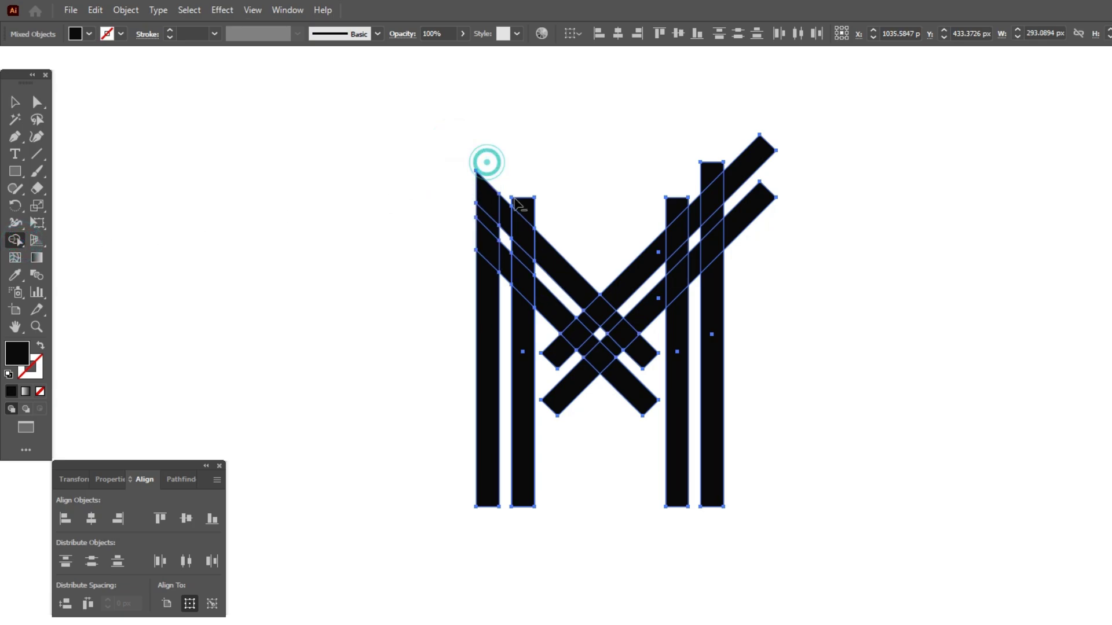
{"action": "left_click", "coordinate": [520, 201], "text": "alt"}
{"action": "left_click_drag", "start_coordinate": [740, 139], "coordinate": [751, 233]}
{"action": "left_click", "coordinate": [711, 173], "text": "alt"}
{"action": "left_click", "coordinate": [676, 201], "text": "alt"}
Step: Remove the diagonal tails and crossing pieces around the V's centre with Shape Builder, and open a continuous gap through the left side of the M
{"action": "left_click_drag", "start_coordinate": [578, 408], "coordinate": [546, 342]}
{"action": "left_click_drag", "start_coordinate": [648, 348], "coordinate": [616, 398]}
{"action": "mouse_move", "coordinate": [613, 325]}
{"action": "left_mouse_down"}
{"action": "mouse_move", "coordinate": [588, 330]}
{"action": "mouse_move", "coordinate": [625, 333]}
{"action": "left_mouse_up"}
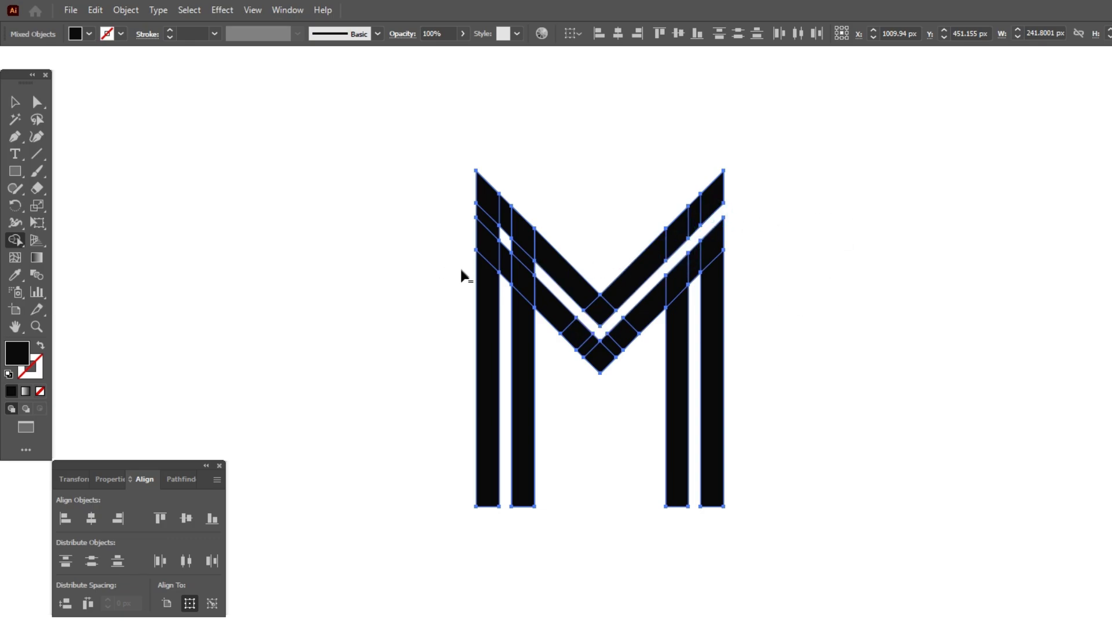
{"action": "left_click", "coordinate": [15, 103]}
{"action": "left_click", "coordinate": [285, 135]}
Step: Ungroup the lower V shape of the M into separate diagonal pieces
{"action": "left_click", "coordinate": [647, 315]}
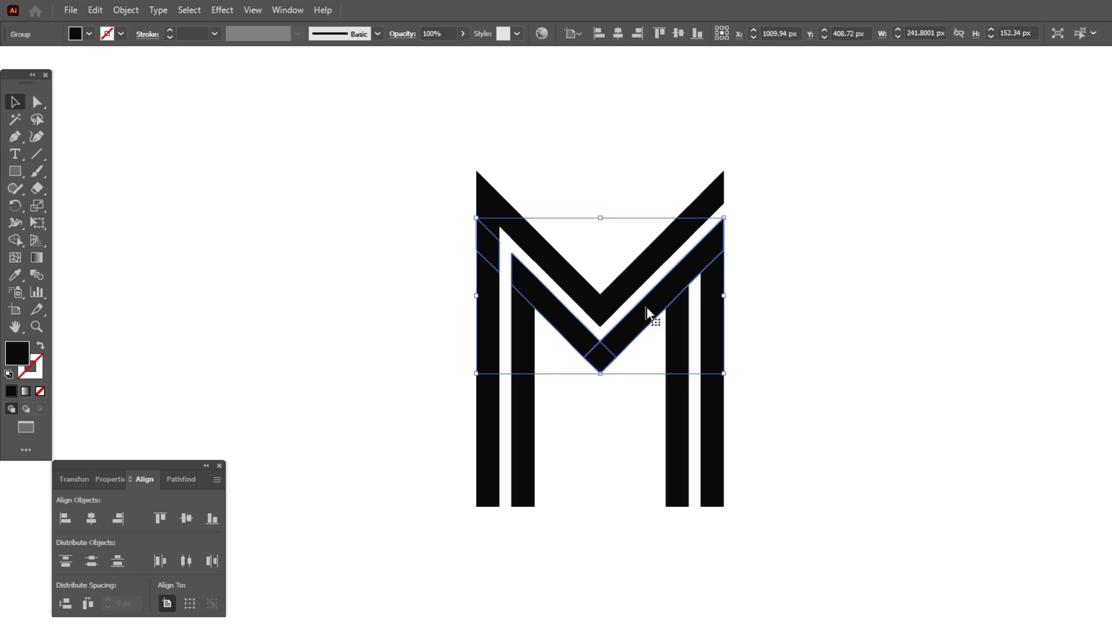
{"action": "right_click", "coordinate": [647, 313]}
{"action": "left_click", "coordinate": [666, 426]}
{"action": "left_click", "coordinate": [816, 330]}
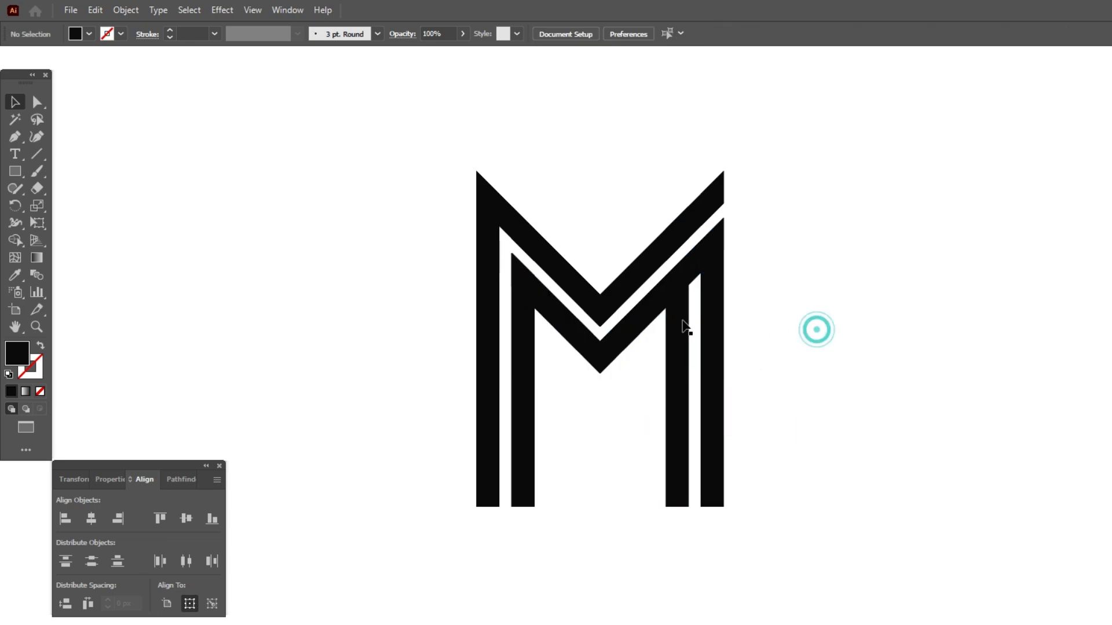
Step: Create a 14 px Offset Path with miter joins around the lower V's right diagonal
{"action": "left_click", "coordinate": [651, 316]}
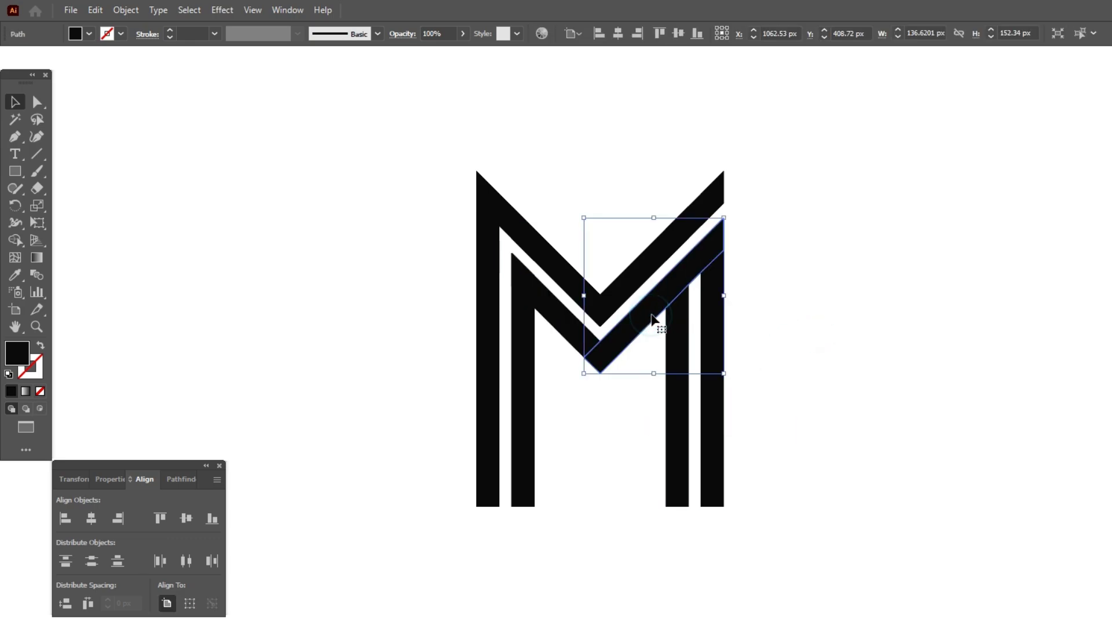
{"action": "left_click", "coordinate": [126, 10]}
{"action": "mouse_move", "coordinate": [204, 355]}
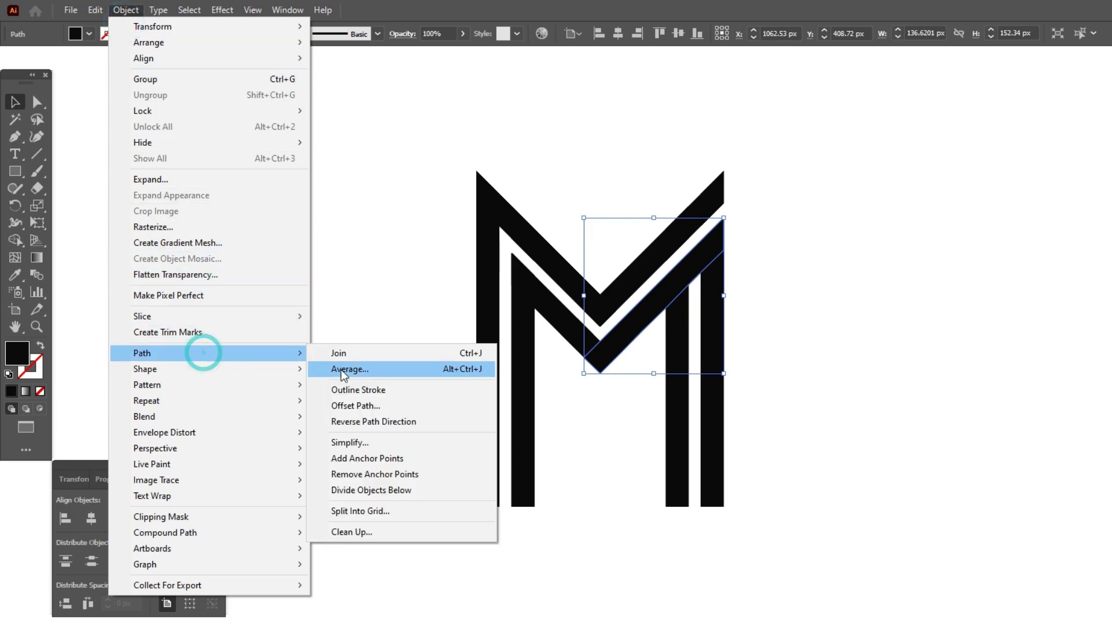
{"action": "left_click", "coordinate": [355, 406]}
{"action": "scroll", "coordinate": [891, 334], "scroll_direction": "down", "scroll_amount": 13}
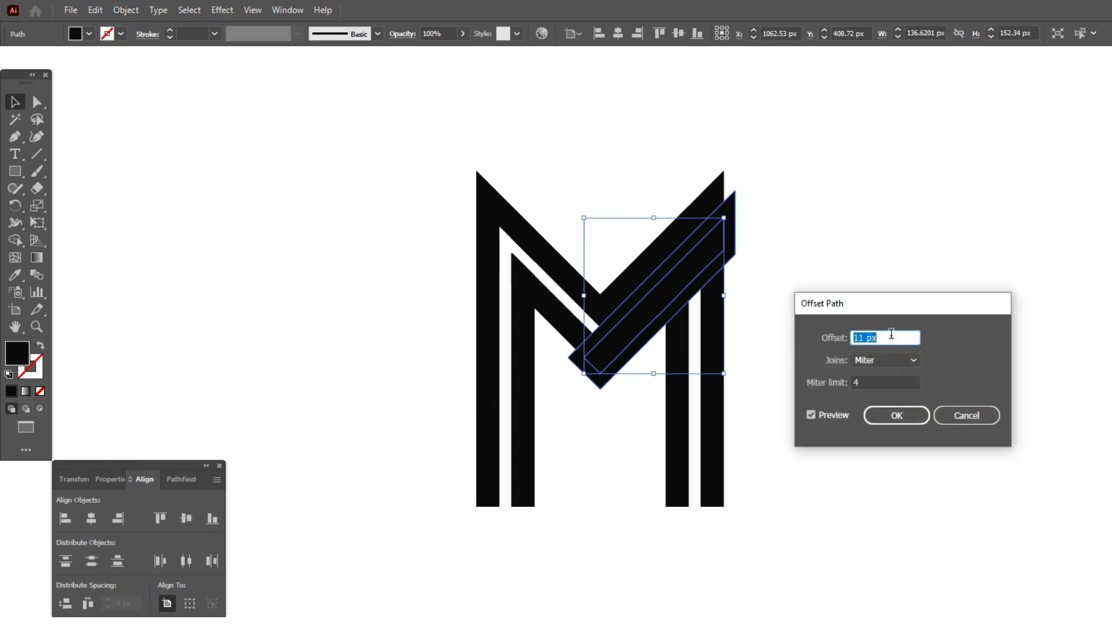
{"action": "scroll", "coordinate": [891, 335], "scroll_direction": "up", "scroll_amount": 3}
{"action": "left_click", "coordinate": [891, 415]}
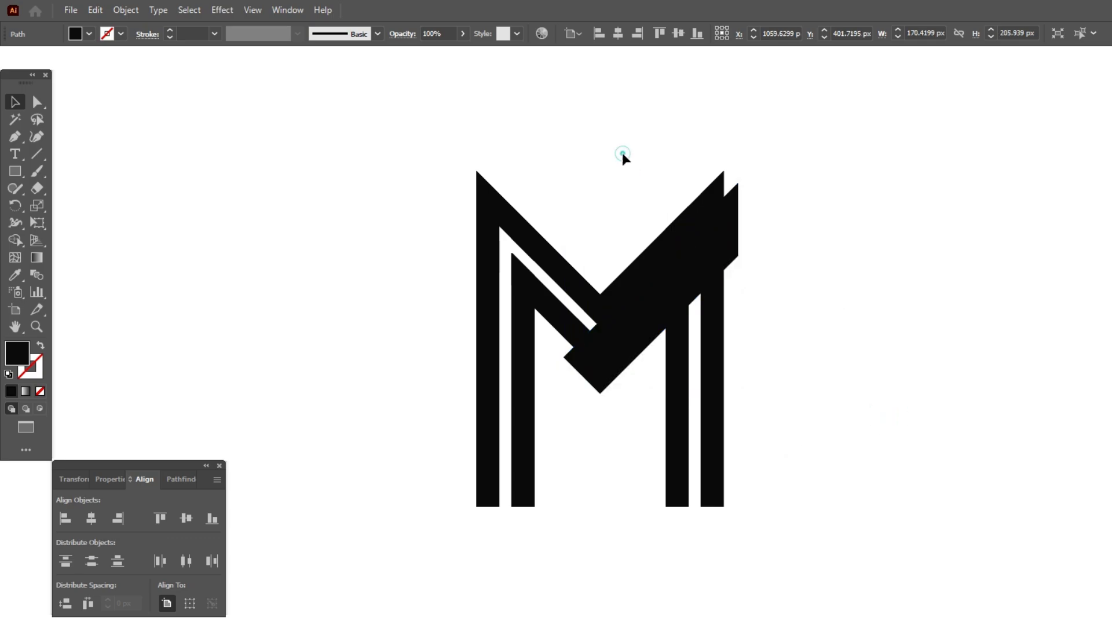
Step: Remove the offset areas around the lower right diagonal with Shape Builder, separating the inner right leg from the V with a gap
{"action": "left_click_drag", "start_coordinate": [621, 153], "coordinate": [793, 379]}
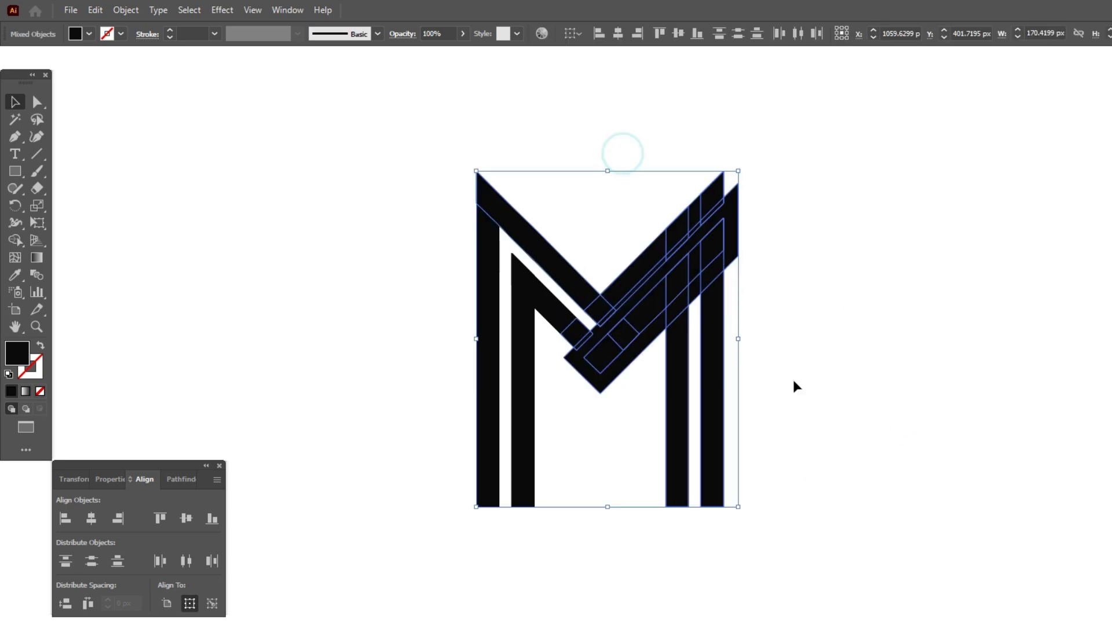
{"action": "left_click", "coordinate": [17, 242]}
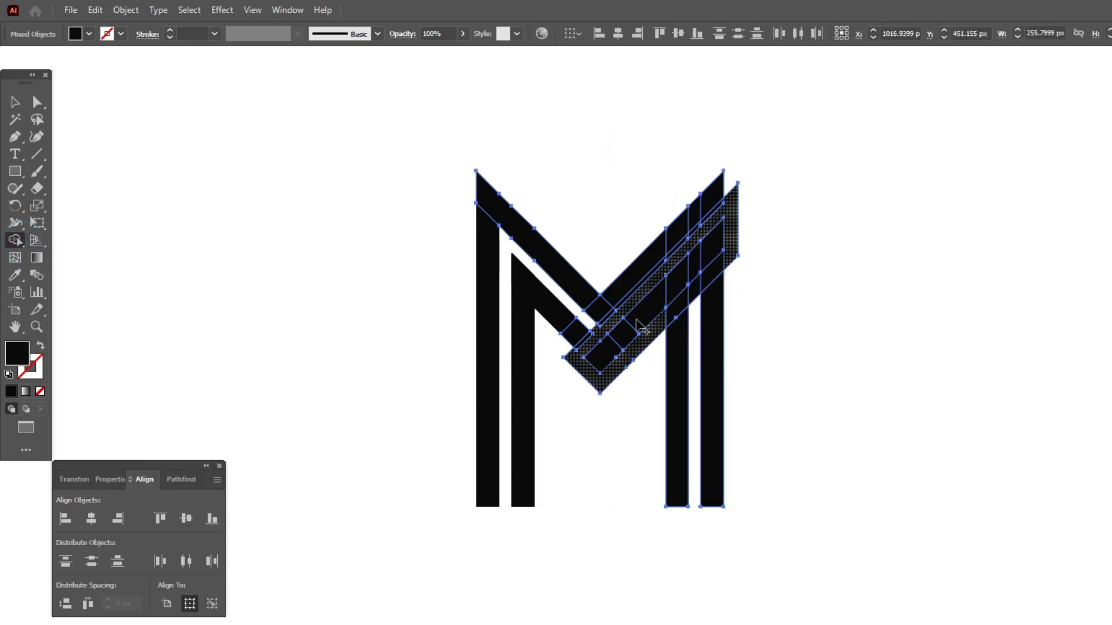
{"action": "left_click", "coordinate": [643, 349], "text": "alt"}
{"action": "left_click", "coordinate": [678, 310], "text": "alt"}
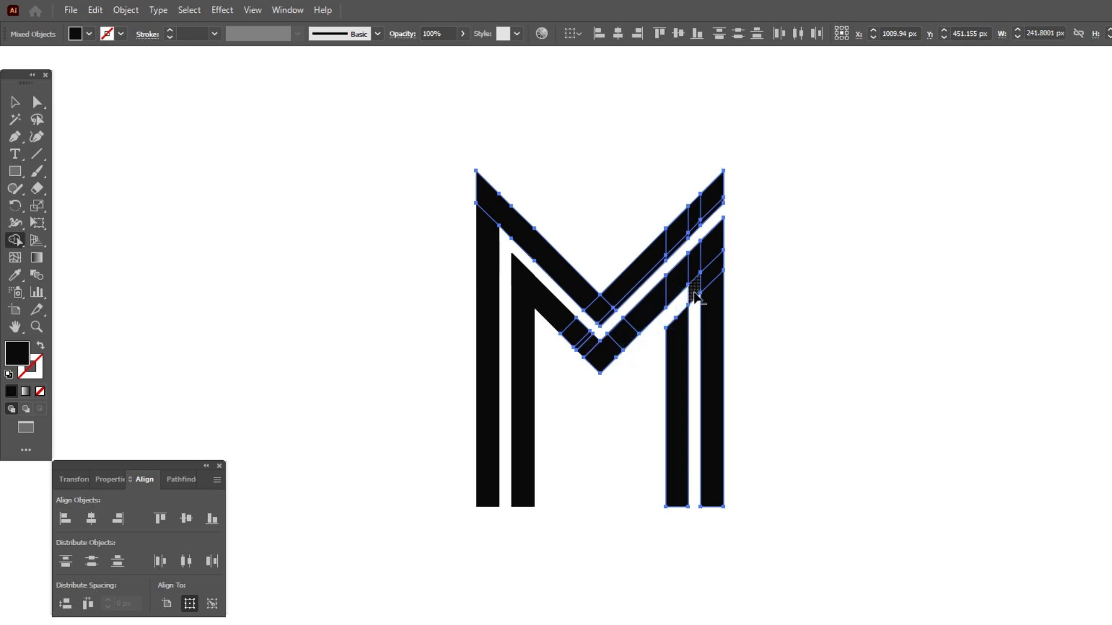
{"action": "left_click", "coordinate": [695, 297], "text": "alt"}
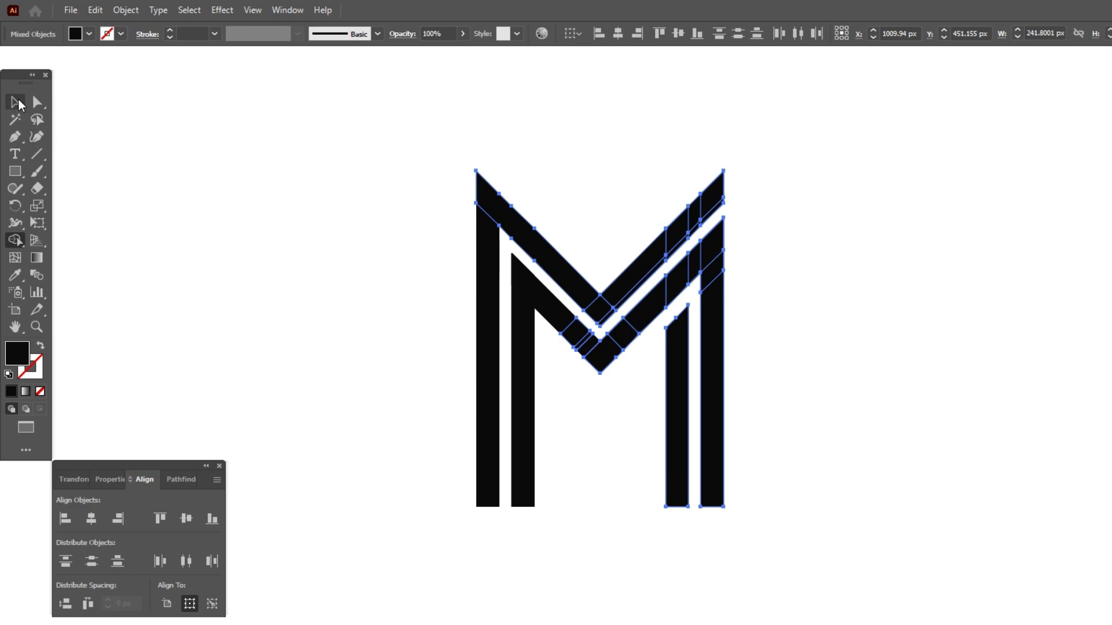
{"action": "left_click", "coordinate": [18, 101]}
{"action": "left_click", "coordinate": [356, 161]}
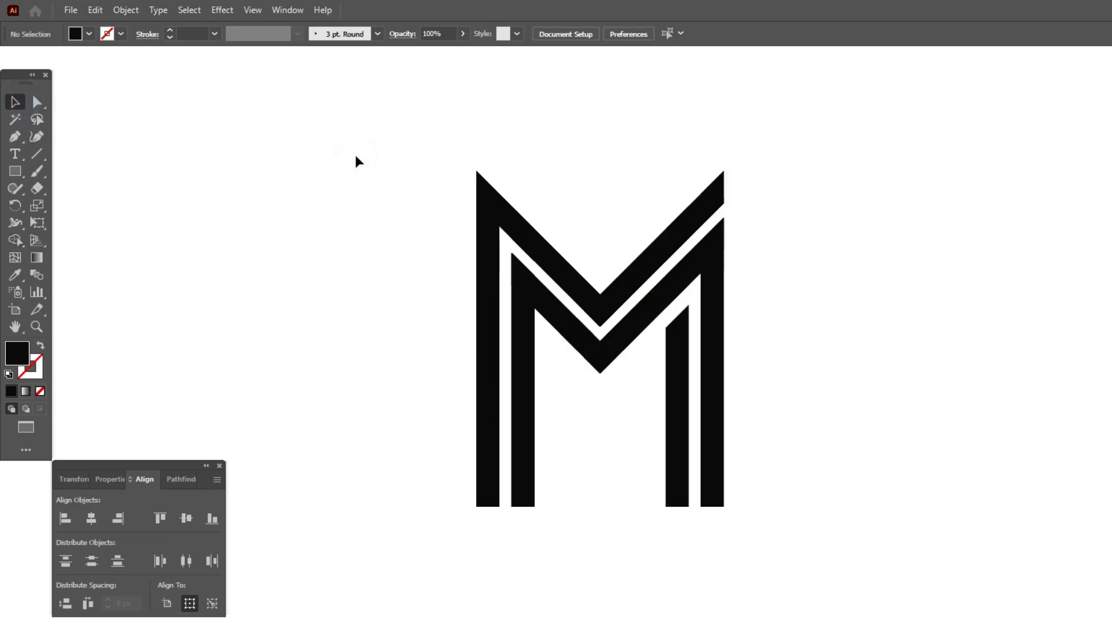
Step: Draw a circle about 320 px in diameter centred on the M's V, with a black stroke and no fill
{"action": "left_click", "coordinate": [24, 171]}
{"action": "left_click", "coordinate": [55, 201]}
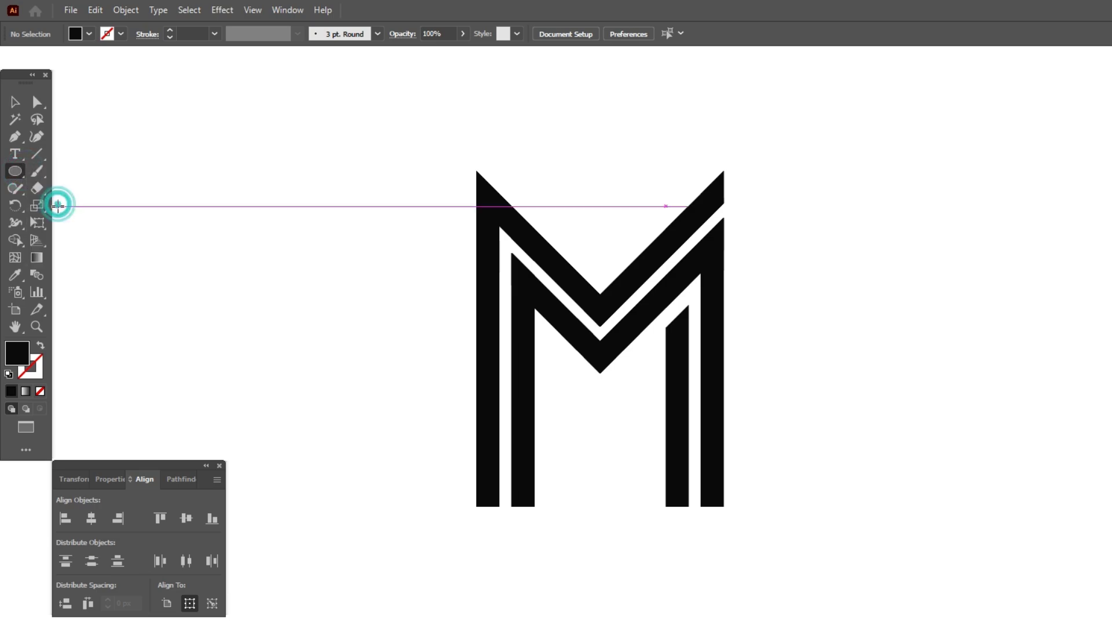
{"action": "left_click", "coordinate": [40, 347]}
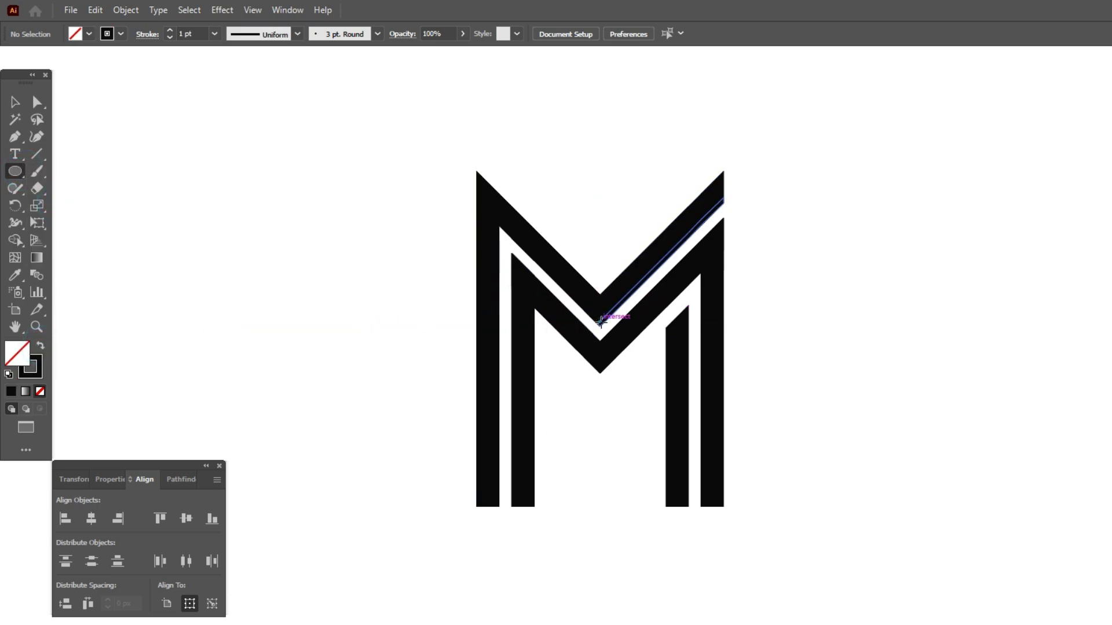
{"action": "left_click_drag", "start_coordinate": [600, 321], "coordinate": [673, 485]}
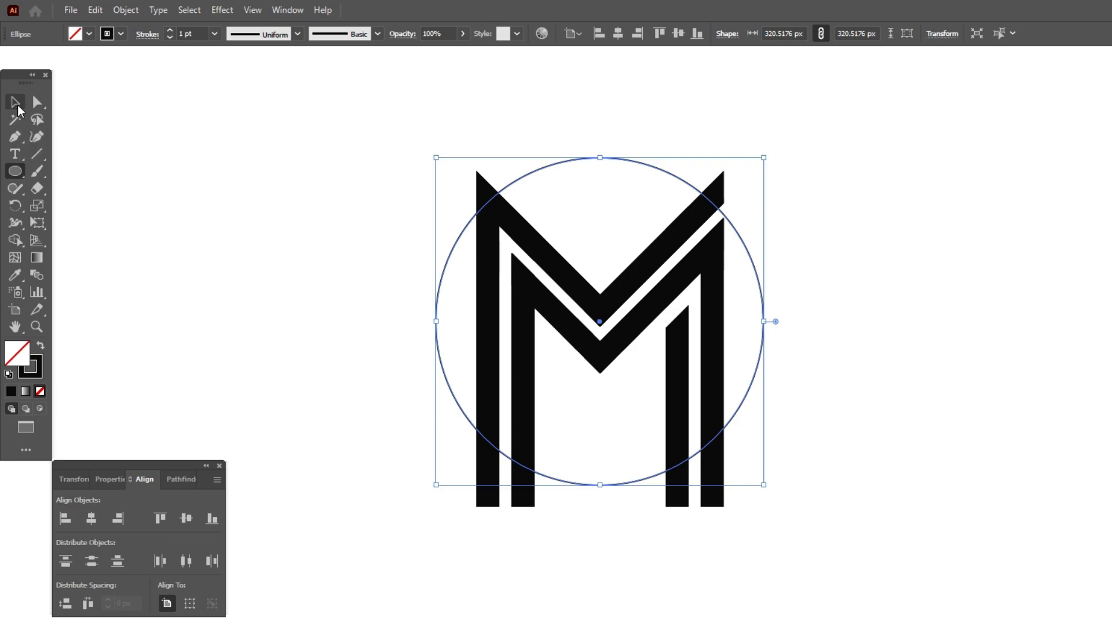
Step: Set the circle's stroke weight to 20 pt and resize it to about 370 px, with its lower edge crossing the M's legs
{"action": "left_click", "coordinate": [16, 104]}
{"action": "scroll", "coordinate": [193, 33], "scroll_direction": "up", "scroll_amount": 17}
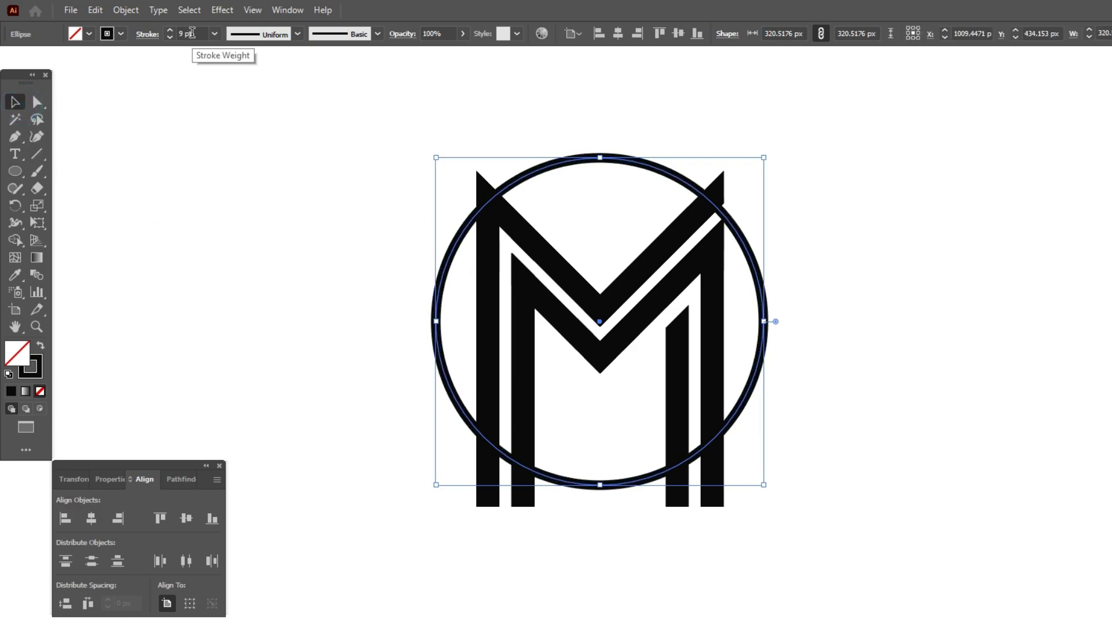
{"action": "scroll", "coordinate": [193, 33], "scroll_direction": "up", "scroll_amount": 2}
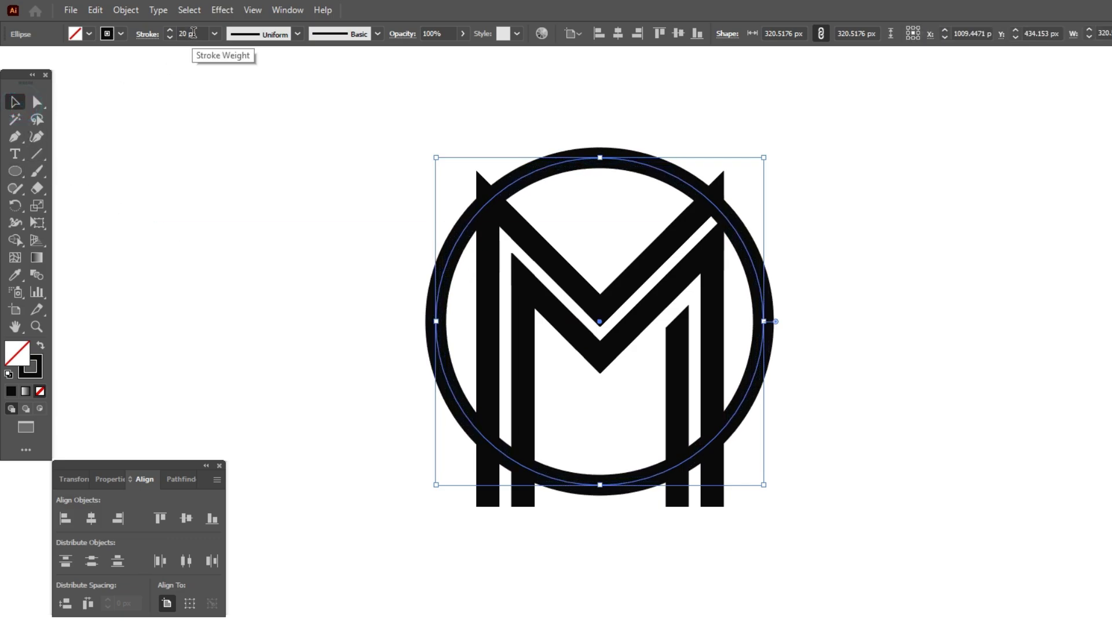
{"action": "left_click_drag", "start_coordinate": [600, 162], "coordinate": [597, 74]}
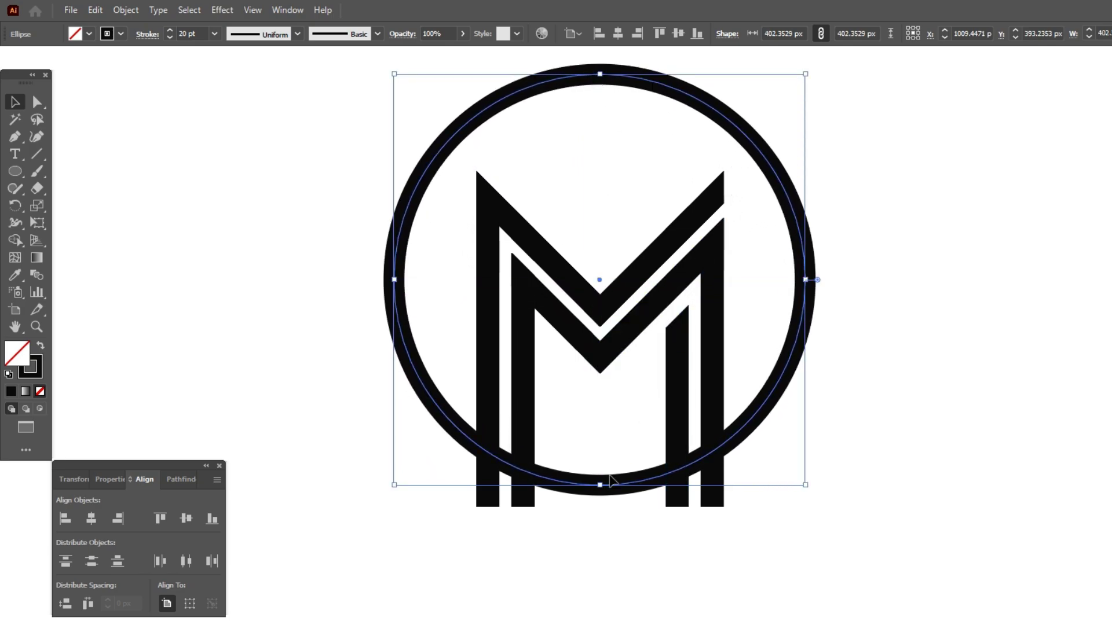
{"action": "left_click_drag", "start_coordinate": [602, 486], "coordinate": [600, 453]}
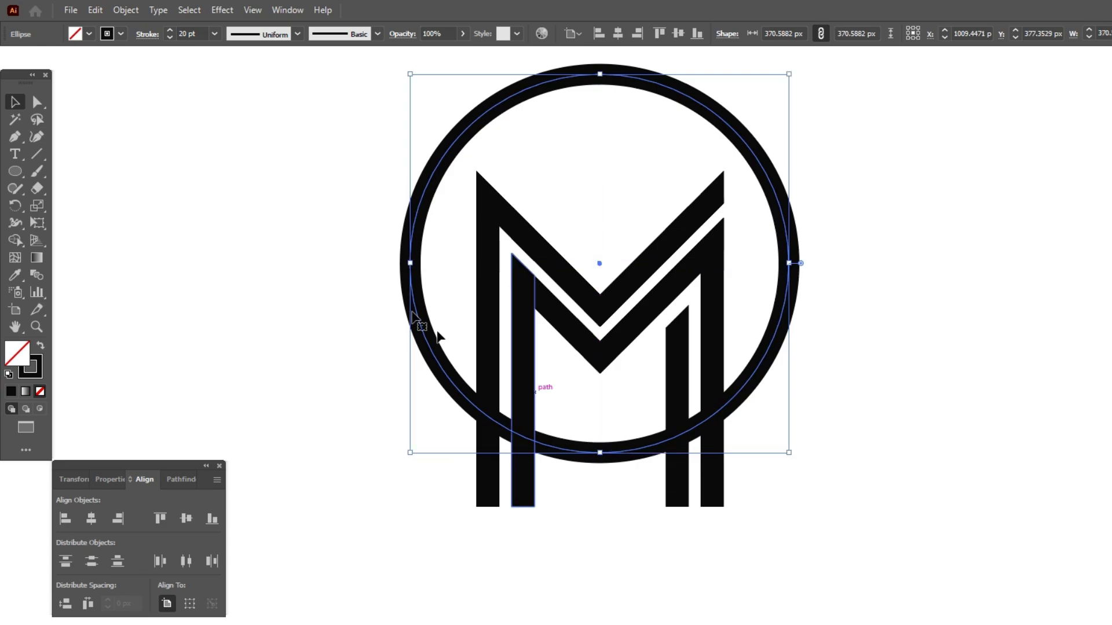
Step: Expand the circle's stroke into a filled ring shape
{"action": "left_click", "coordinate": [125, 10]}
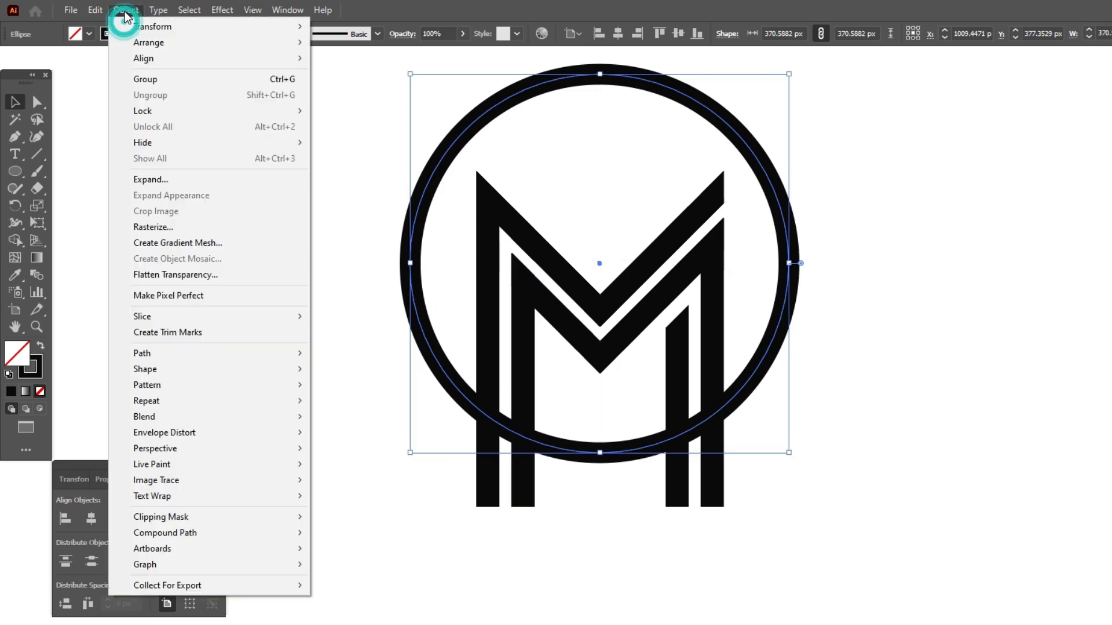
{"action": "left_click", "coordinate": [169, 180]}
{"action": "left_click", "coordinate": [645, 464]}
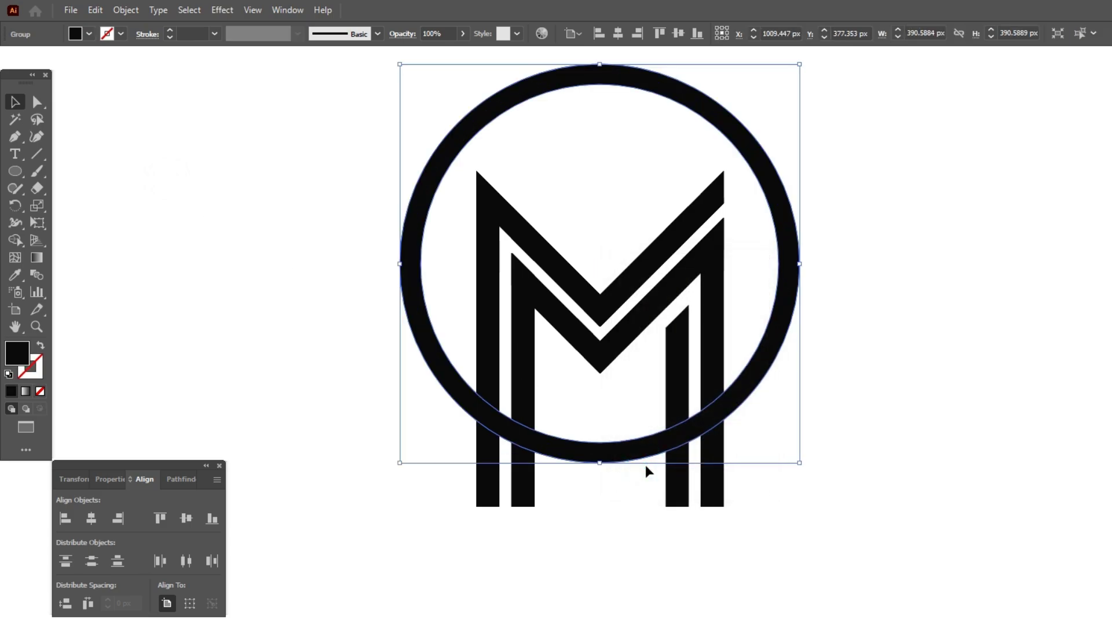
{"action": "left_click", "coordinate": [282, 278]}
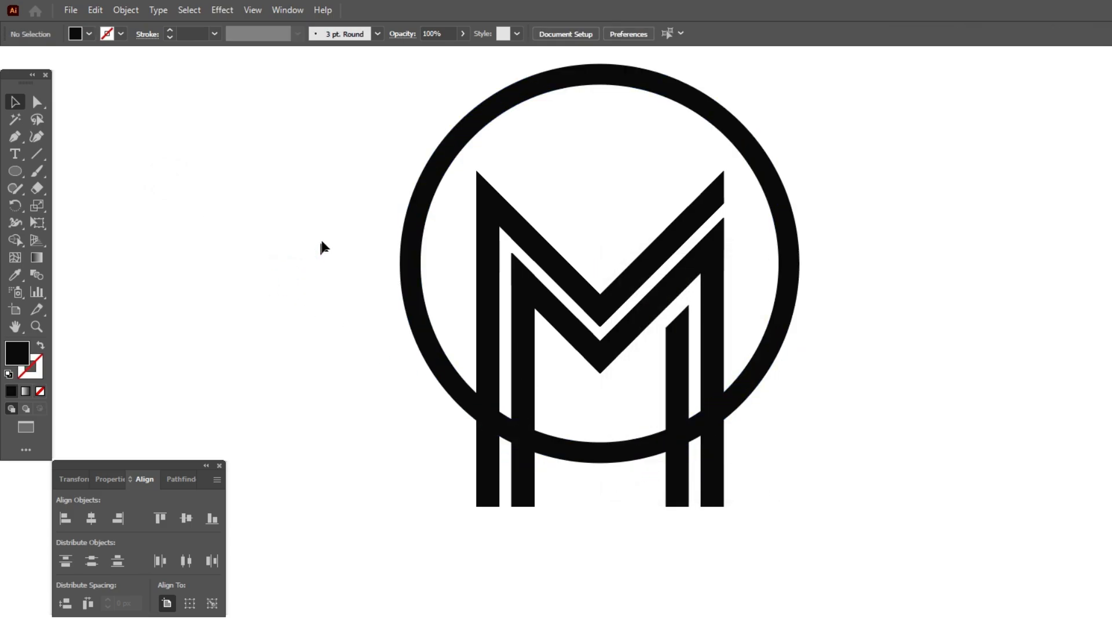
Step: Remove the leg ends below the ring and the ring segment between the inner legs with Shape Builder
{"action": "mouse_move", "coordinate": [312, 186]}
{"action": "left_mouse_down"}
{"action": "mouse_move", "coordinate": [740, 429]}
{"action": "mouse_move", "coordinate": [647, 415]}
{"action": "left_mouse_up"}
{"action": "left_click", "coordinate": [17, 240]}
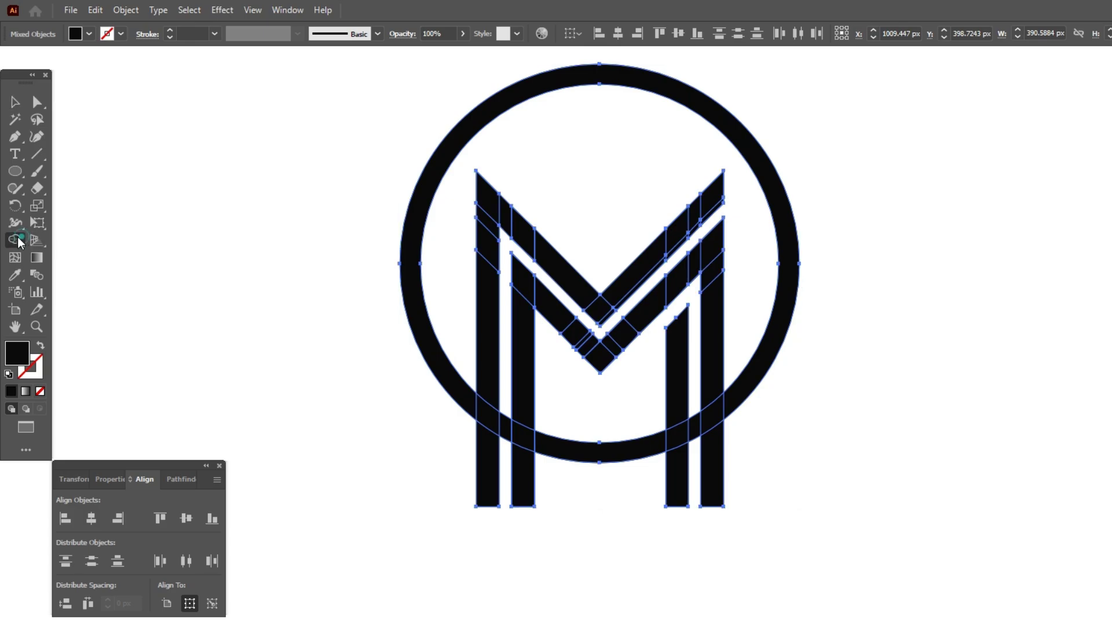
{"action": "left_click_drag", "start_coordinate": [463, 468], "coordinate": [759, 474]}
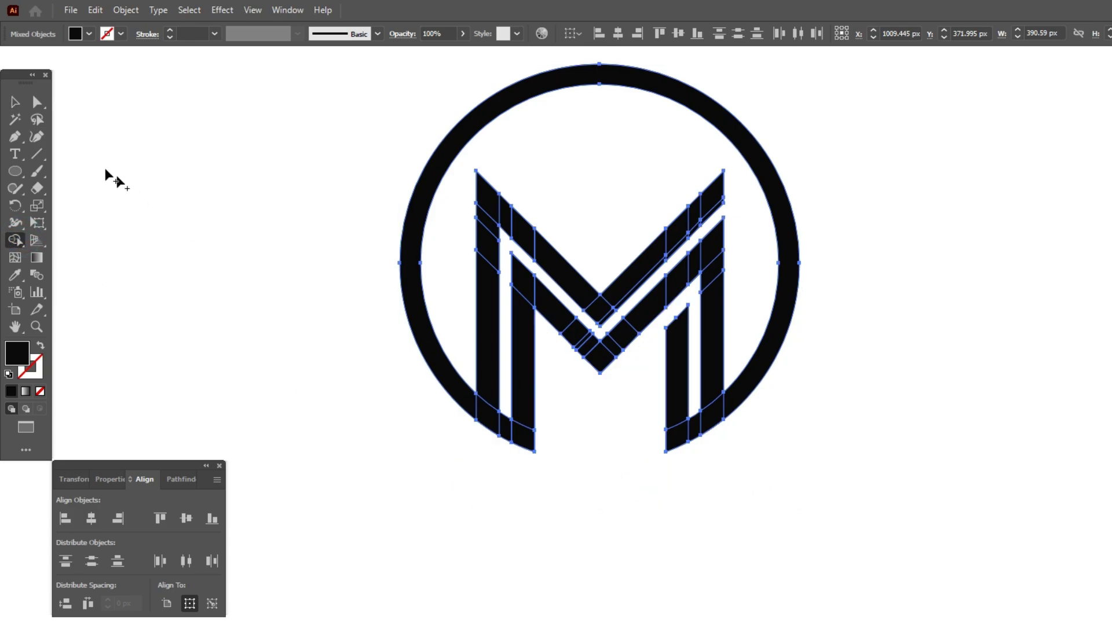
{"action": "key", "text": "v"}
{"action": "left_click", "coordinate": [216, 257]}
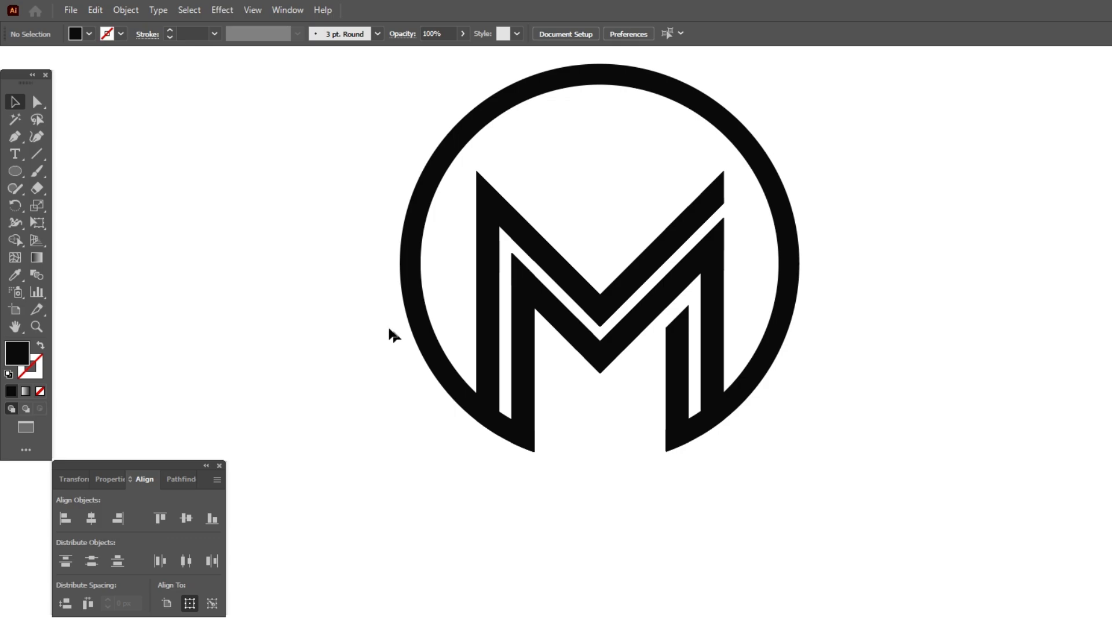
Step: Draw a solid black circle about 34 px in diameter centred on the lower part of the M's outer left leg
{"action": "left_click", "coordinate": [15, 171]}
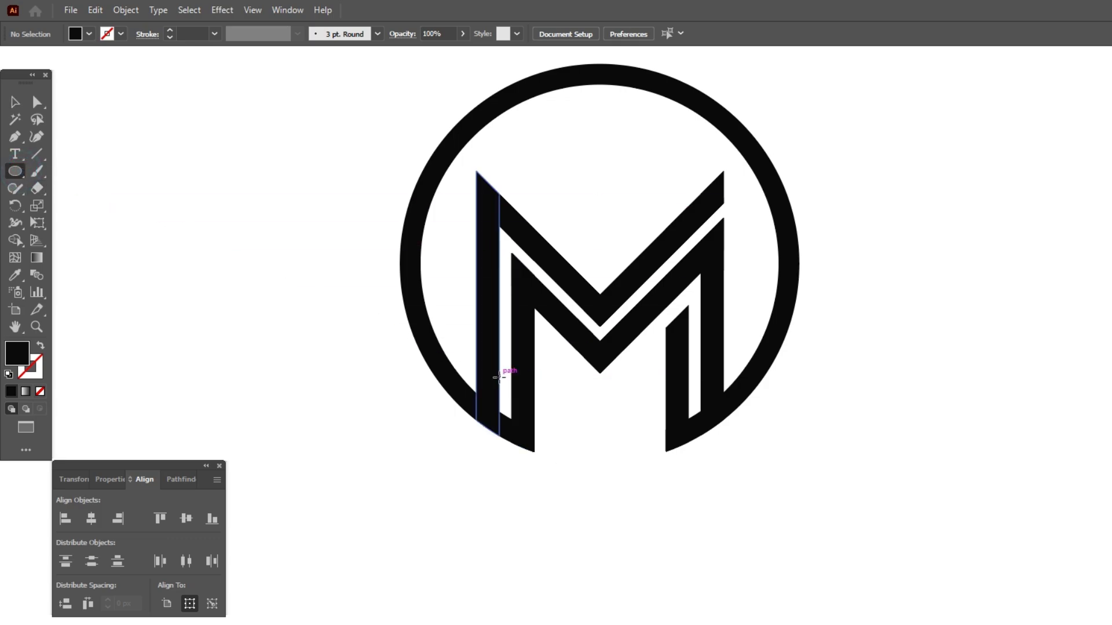
{"action": "scroll", "coordinate": [497, 372], "scroll_direction": "up", "scroll_amount": 4}
{"action": "left_click_drag", "start_coordinate": [480, 292], "coordinate": [508, 362]}
{"action": "scroll", "coordinate": [503, 365], "scroll_direction": "down", "scroll_amount": 2}
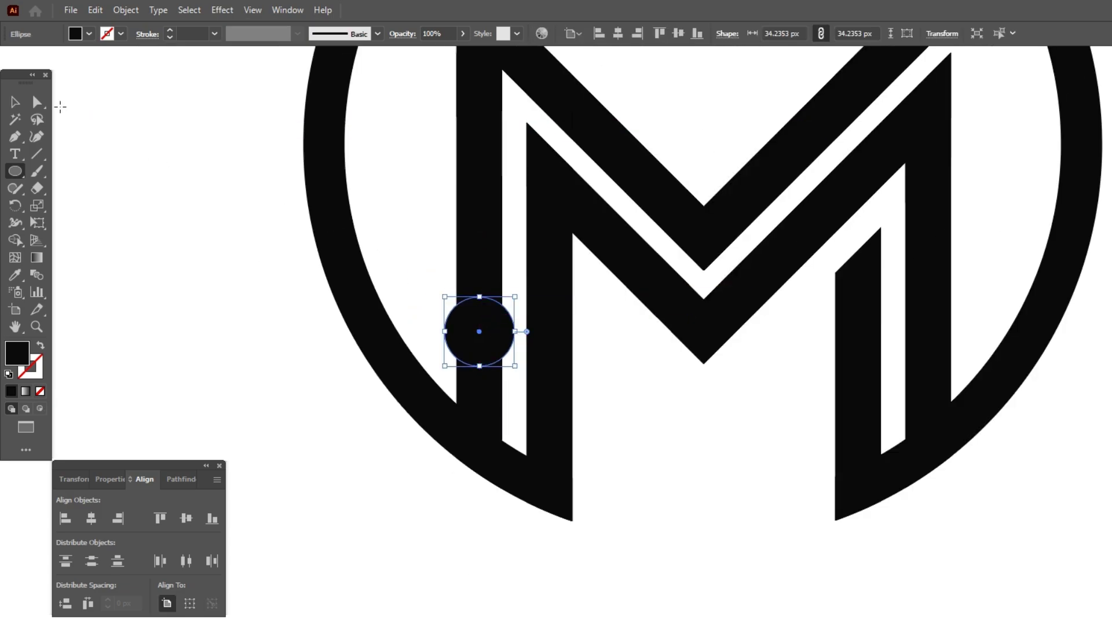
{"action": "left_click", "coordinate": [15, 102]}
{"action": "left_click", "coordinate": [182, 277]}
{"action": "left_click", "coordinate": [493, 341]}
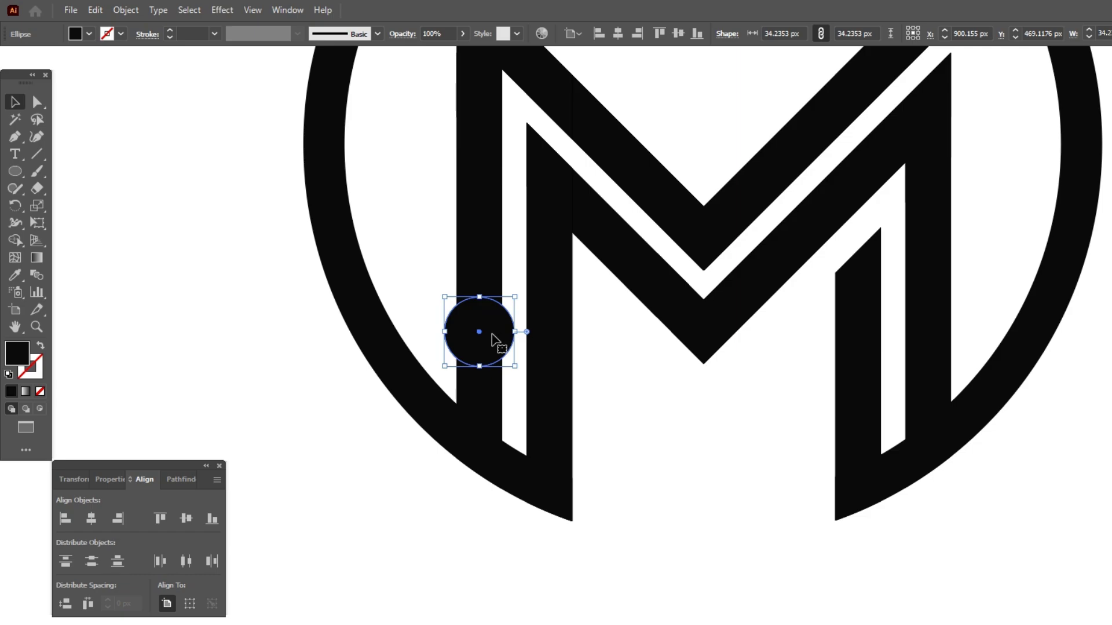
Step: Duplicate the small circle onto the outer right leg, the top of the inner right leg and the upper right diagonal's end
{"action": "left_click_drag", "start_coordinate": [494, 340], "coordinate": [874, 306]}
{"action": "scroll", "coordinate": [674, 439], "scroll_direction": "down", "scroll_amount": 1}
{"action": "scroll", "coordinate": [796, 429], "scroll_direction": "up", "scroll_amount": 5}
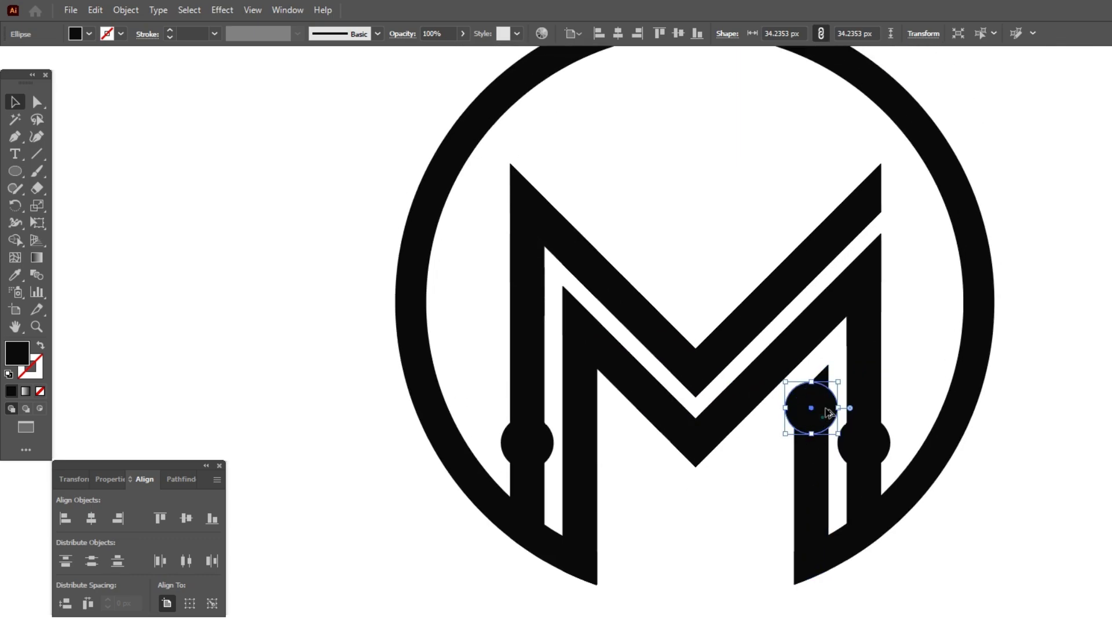
{"action": "left_click_drag", "start_coordinate": [829, 413], "coordinate": [866, 217]}
{"action": "left_click", "coordinate": [920, 279]}
Step: Remove the outer leg pieces below their circles and the pointed tip above the inner right leg's circle with Shape Builder
{"action": "key", "text": "ctrl+minus"}
{"action": "left_click_drag", "start_coordinate": [380, 119], "coordinate": [1025, 539]}
{"action": "left_click", "coordinate": [13, 202]}
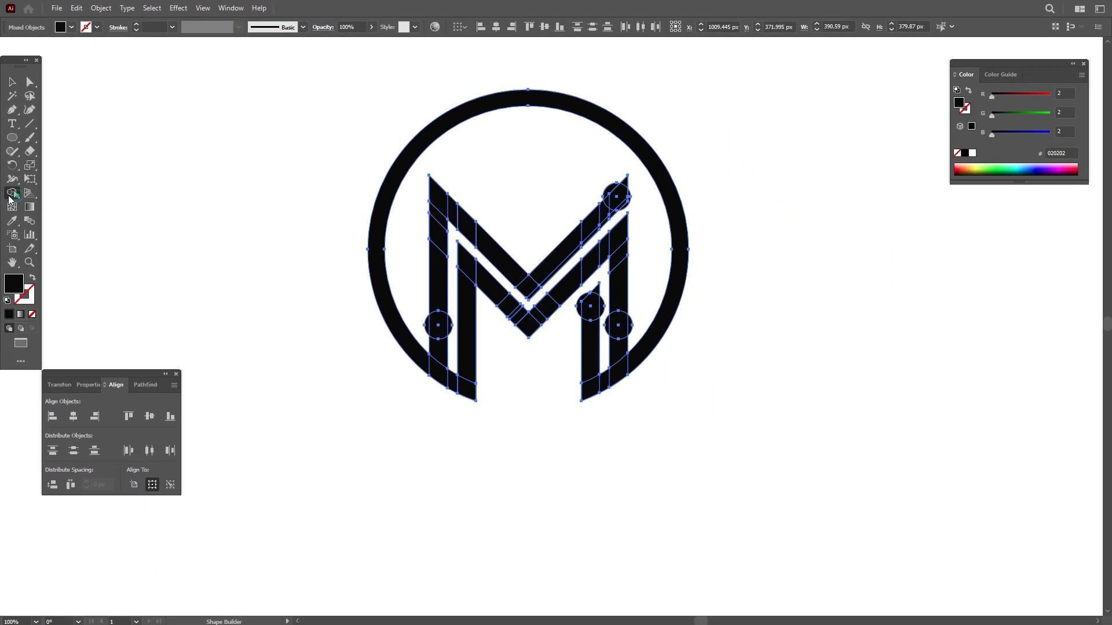
{"action": "scroll", "coordinate": [483, 362], "scroll_direction": "up", "scroll_amount": 3}
{"action": "left_click", "coordinate": [425, 377], "text": "alt"}
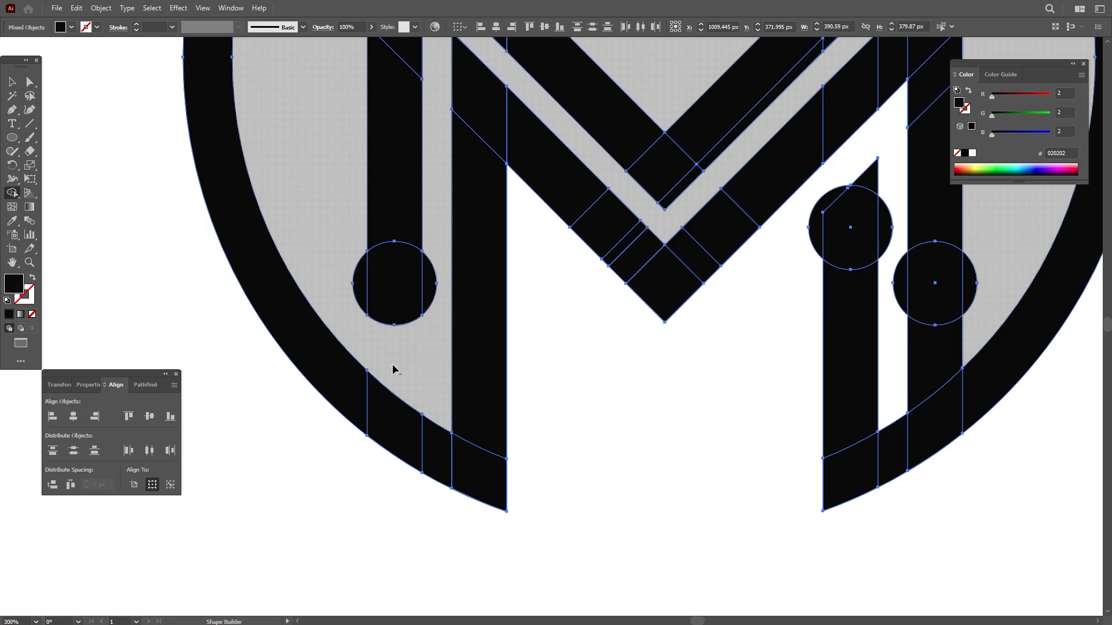
{"action": "left_click", "coordinate": [938, 372], "text": "alt"}
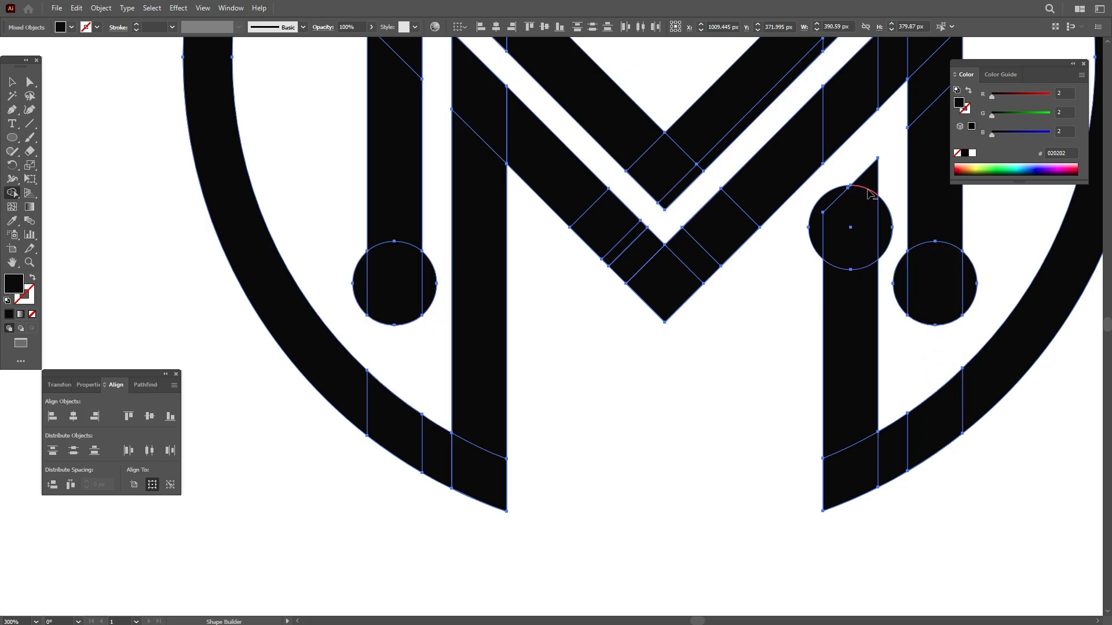
{"action": "left_click", "coordinate": [870, 182], "text": "alt"}
Step: Remove the pointed tip extending past the circle on the upper right diagonal with Shape Builder
{"action": "scroll", "coordinate": [521, 397], "scroll_direction": "down", "scroll_amount": 2}
{"action": "scroll", "coordinate": [747, 121], "scroll_direction": "up", "scroll_amount": 3}
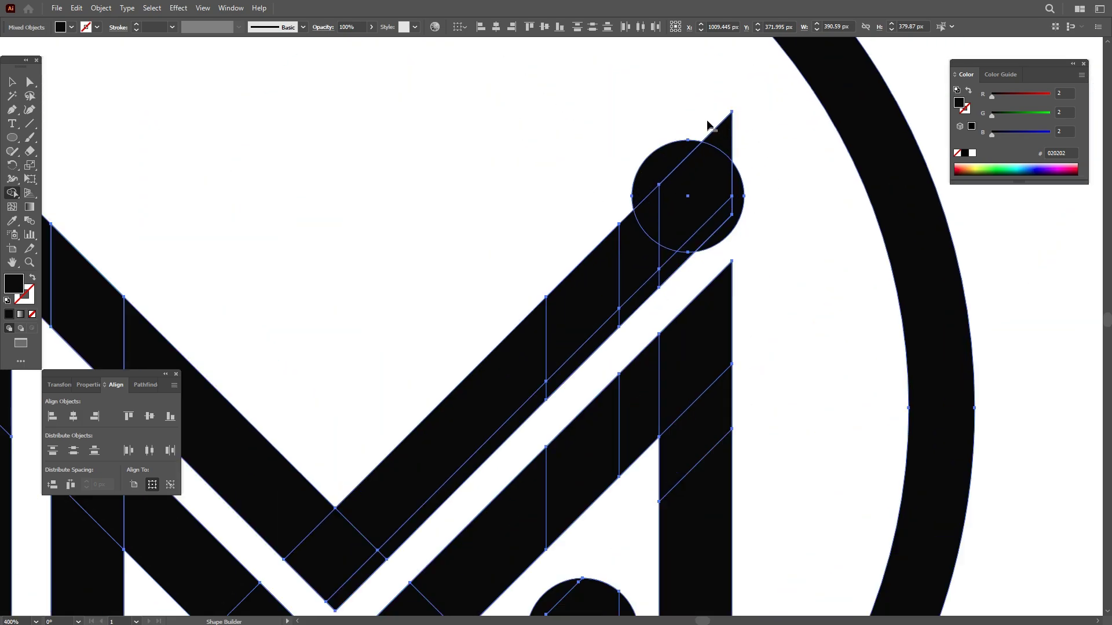
{"action": "left_click_drag", "start_coordinate": [708, 122], "coordinate": [746, 147]}
{"action": "scroll", "coordinate": [747, 152], "scroll_direction": "down", "scroll_amount": 3}
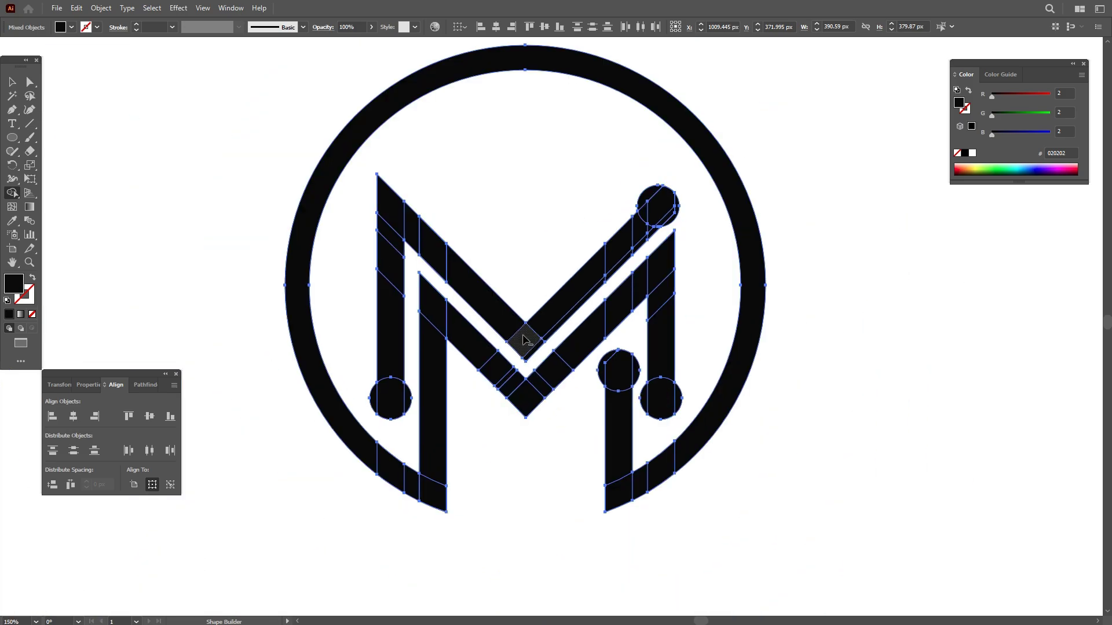
Step: Select all the logo pieces and merge them with the Pathfinder Unite operation
{"action": "key", "text": "v"}
{"action": "scroll", "coordinate": [515, 297], "scroll_direction": "down", "scroll_amount": 1}
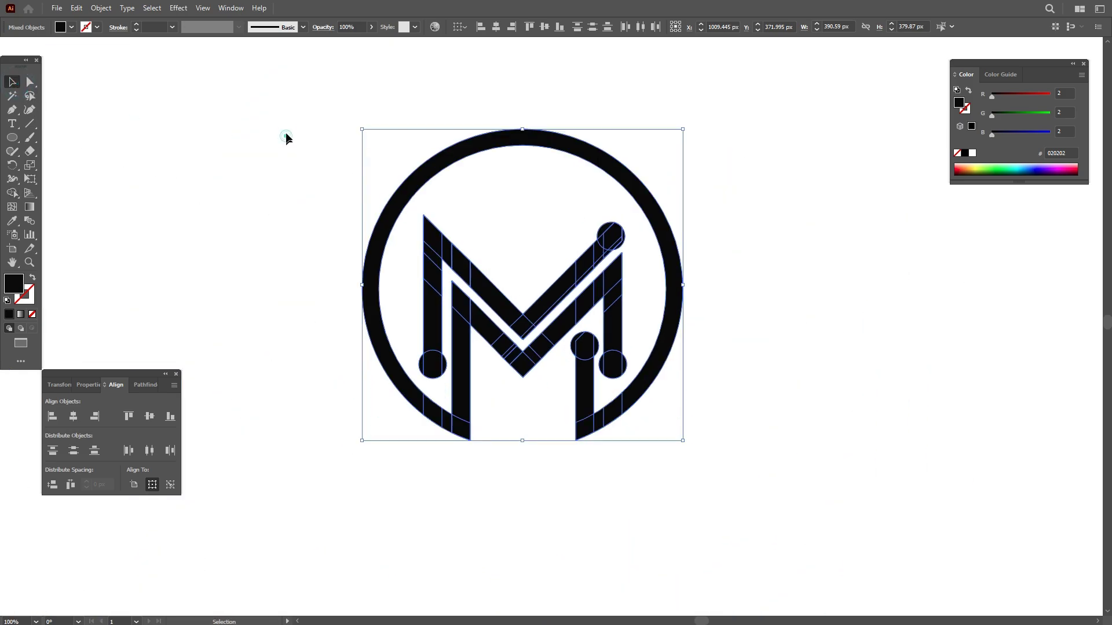
{"action": "left_click_drag", "start_coordinate": [297, 104], "coordinate": [750, 466]}
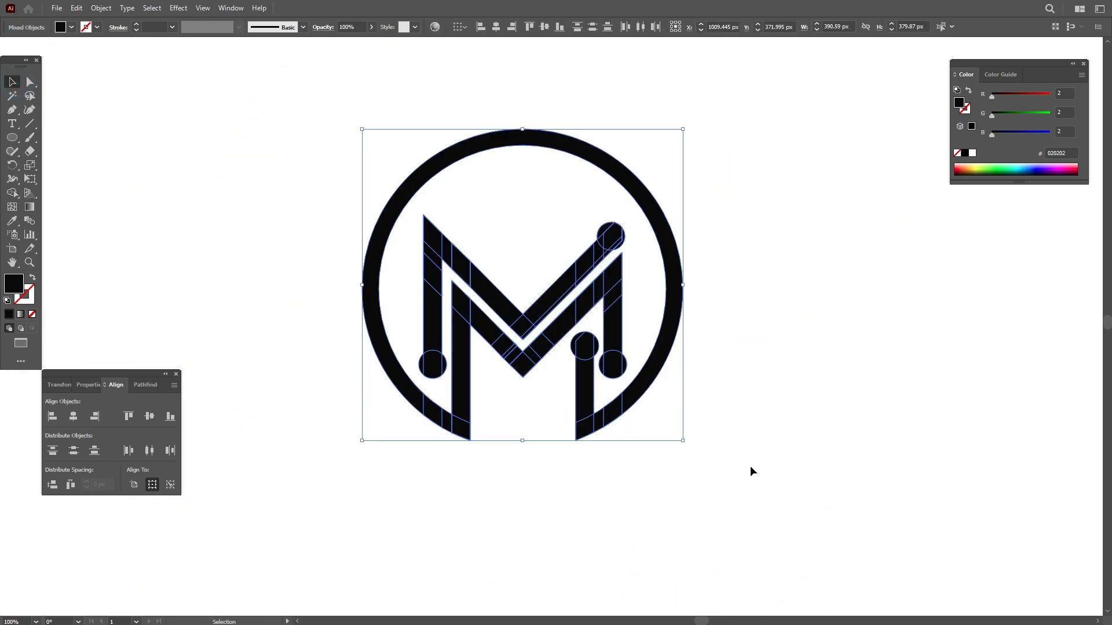
{"action": "left_click", "coordinate": [145, 384]}
{"action": "left_click", "coordinate": [52, 417]}
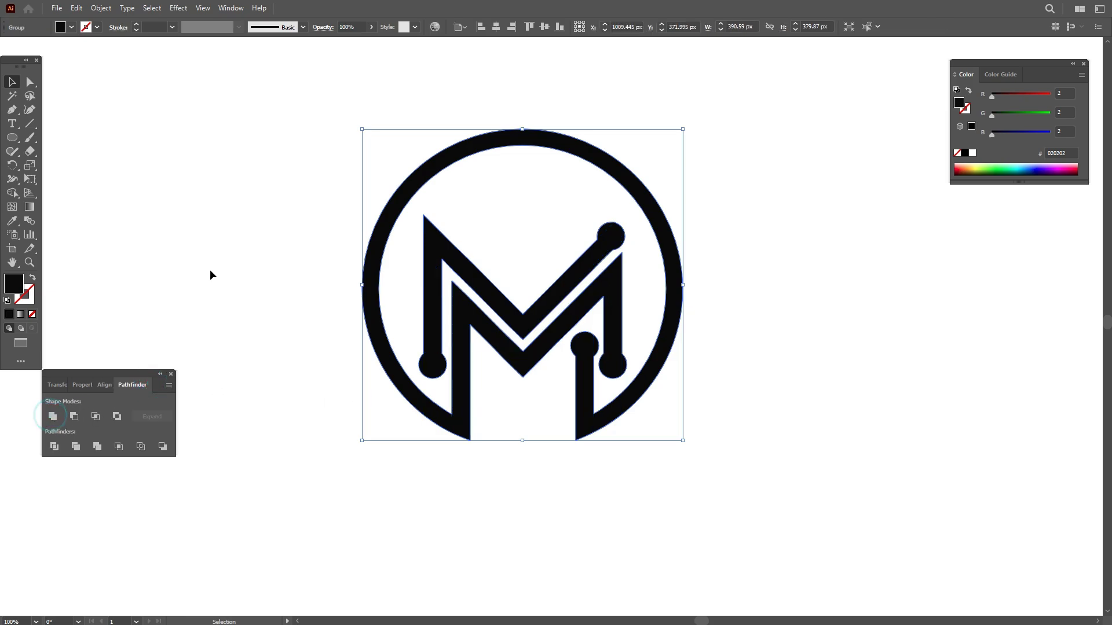
Step: Fill the merged logo with orange FF7B0F
{"action": "left_click", "coordinate": [255, 192]}
{"action": "left_click_drag", "start_coordinate": [259, 178], "coordinate": [707, 461]}
{"action": "left_click_drag", "start_coordinate": [977, 183], "coordinate": [979, 263]}
{"action": "left_click", "coordinate": [972, 214]}
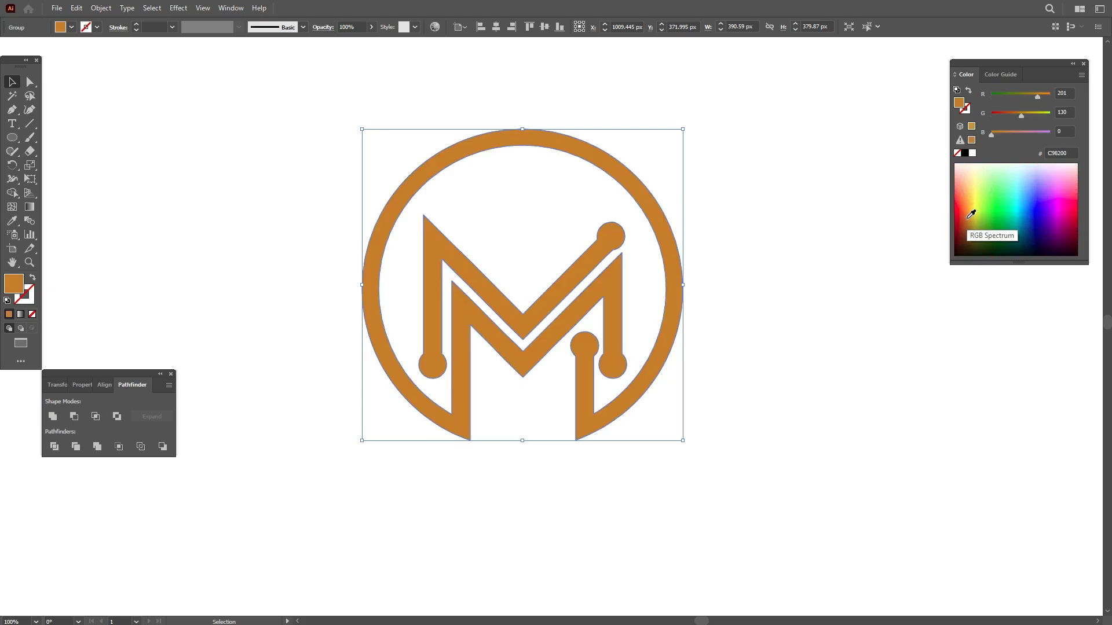
{"action": "left_click", "coordinate": [967, 201]}
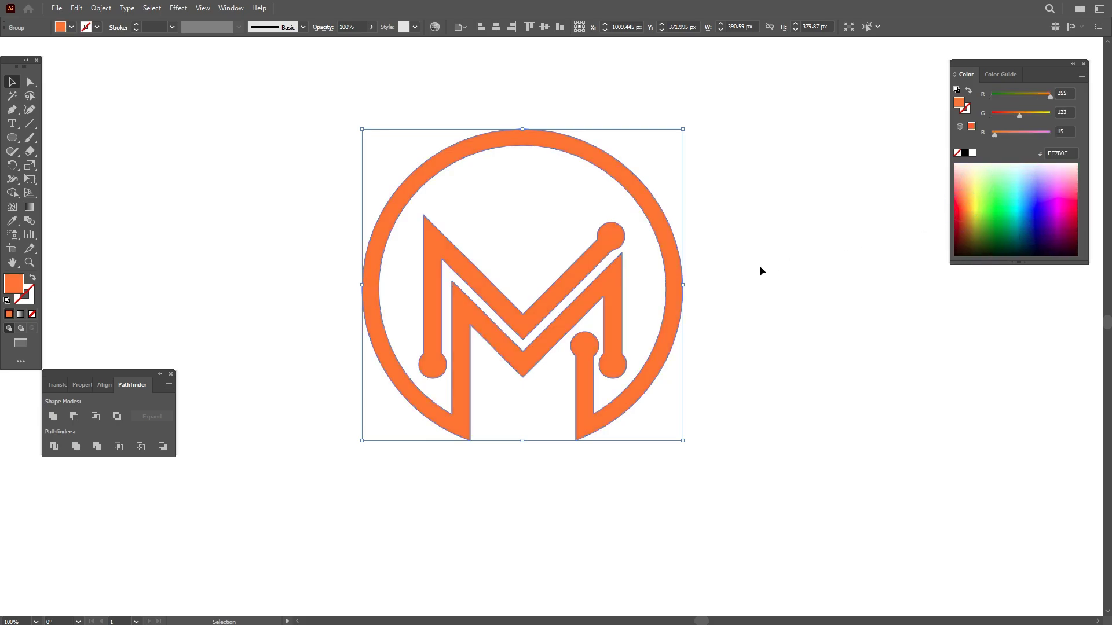
Step: Scale the logo down to roughly 60 percent and move it up to leave room for text below
{"action": "left_click_drag", "start_coordinate": [687, 285], "coordinate": [621, 286]}
{"action": "left_click_drag", "start_coordinate": [561, 264], "coordinate": [568, 210]}
{"action": "left_click", "coordinate": [669, 236]}
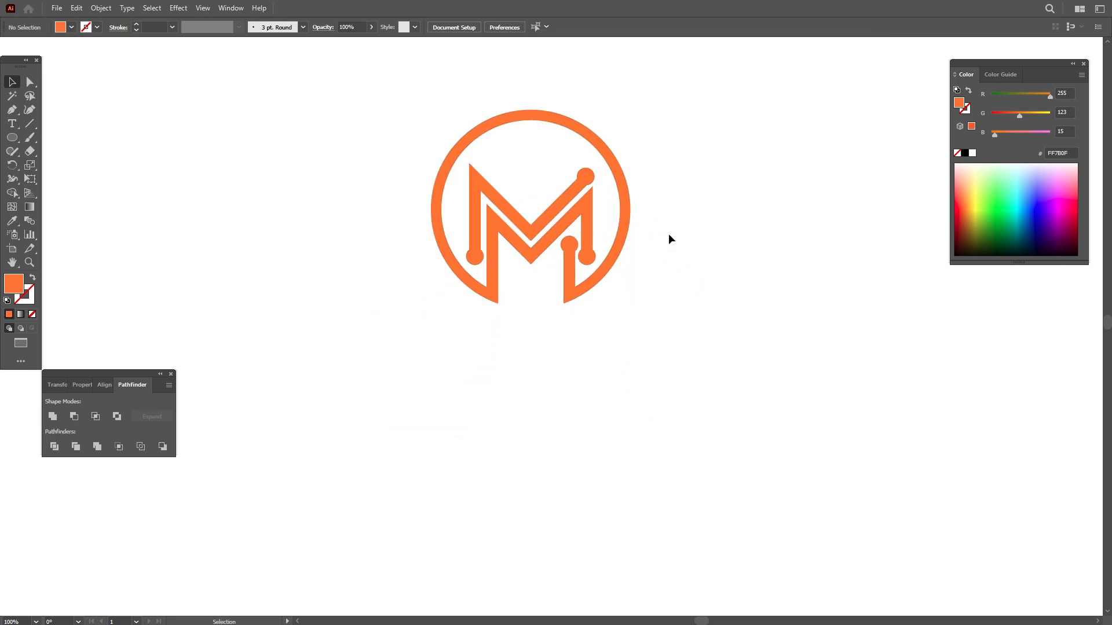
Step: Add the text "TECH LOGO" below the logo at 72 pt
{"action": "left_click", "coordinate": [12, 123]}
{"action": "left_click", "coordinate": [411, 375]}
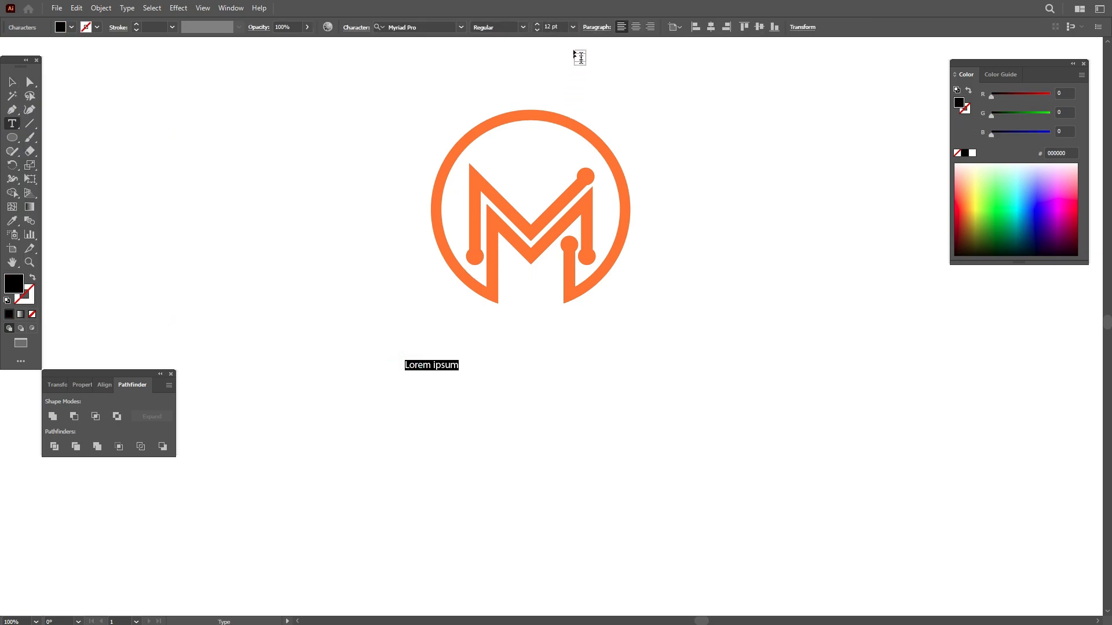
{"action": "left_click", "coordinate": [573, 26]}
{"action": "left_click", "coordinate": [594, 234]}
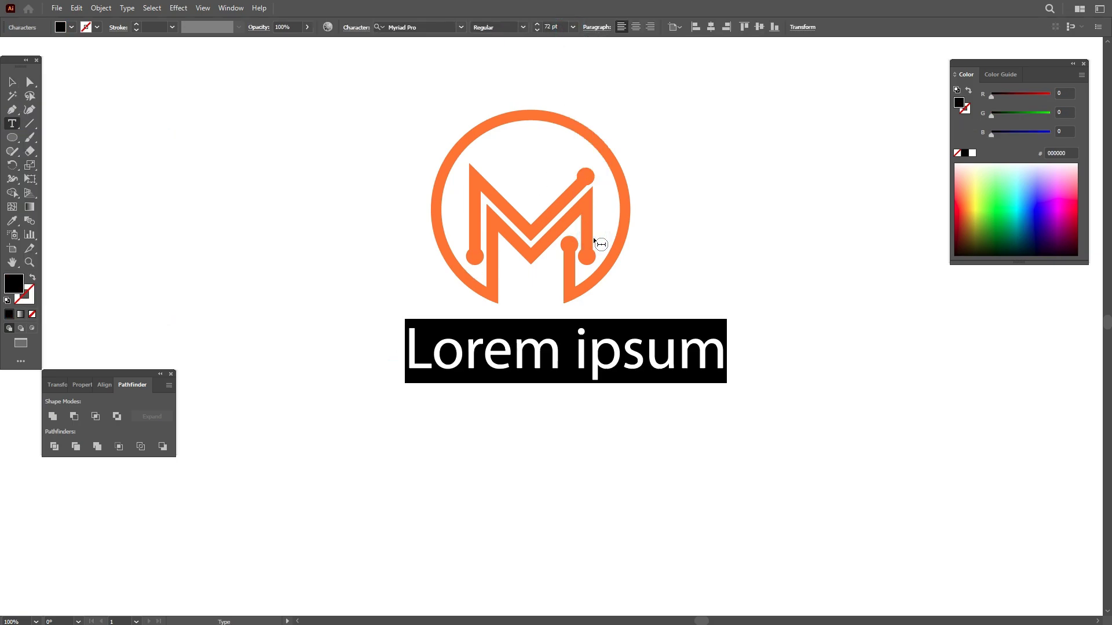
{"action": "type", "text": "H LOGO"}
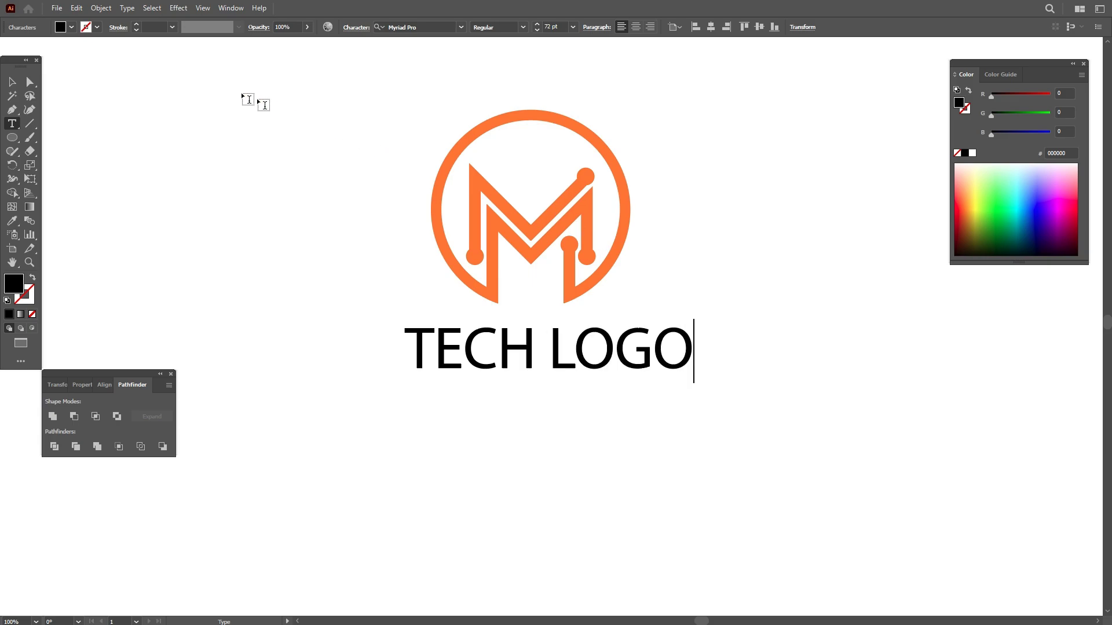
{"action": "key", "text": "Escape"}
Step: Change the TECH LOGO text to the Neometric Hairline font and enlarge it to about 100 pt, centred beneath the logo
{"action": "left_click_drag", "start_coordinate": [404, 354], "coordinate": [367, 362]}
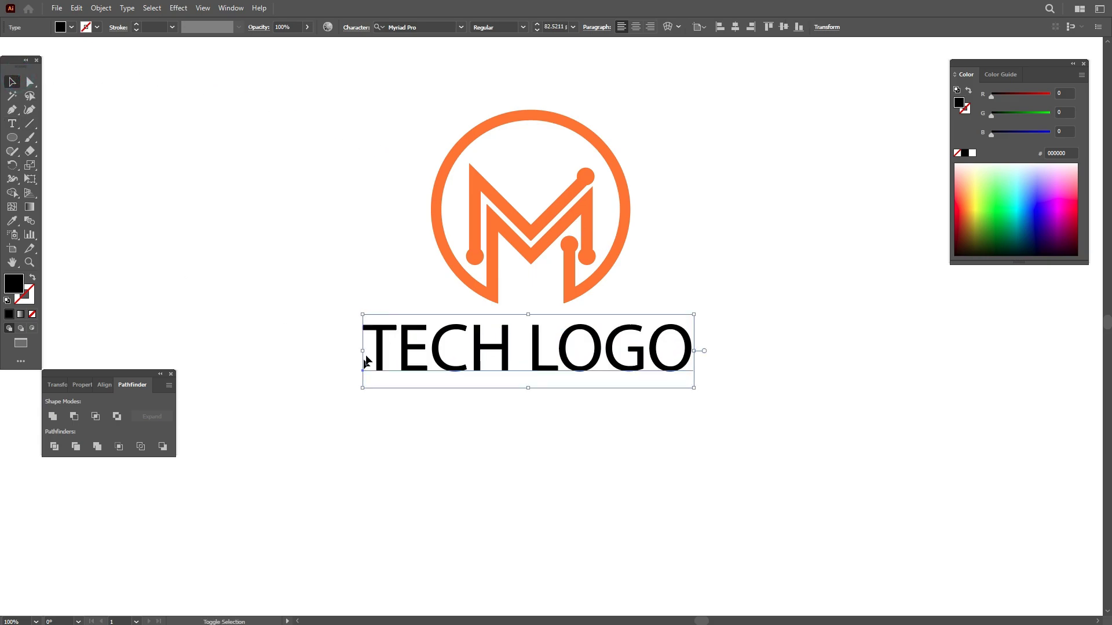
{"action": "scroll", "coordinate": [431, 27], "scroll_direction": "down", "scroll_amount": 2}
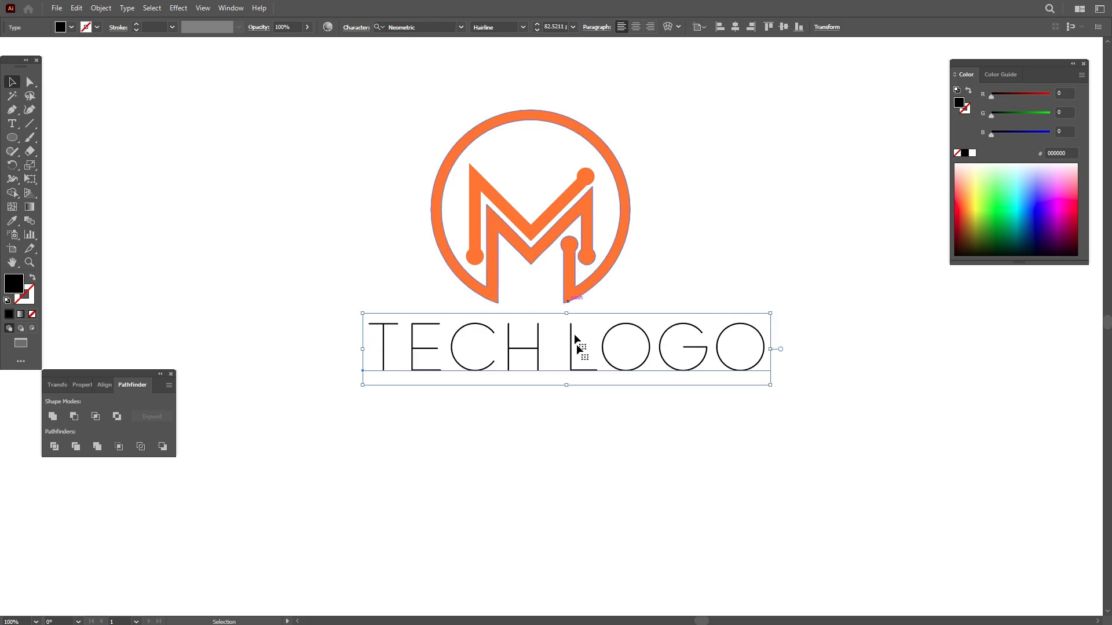
{"action": "mouse_move", "coordinate": [566, 386]}
{"action": "left_mouse_down"}
{"action": "mouse_move", "coordinate": [566, 401]}
{"action": "mouse_move", "coordinate": [553, 370]}
{"action": "left_mouse_up"}
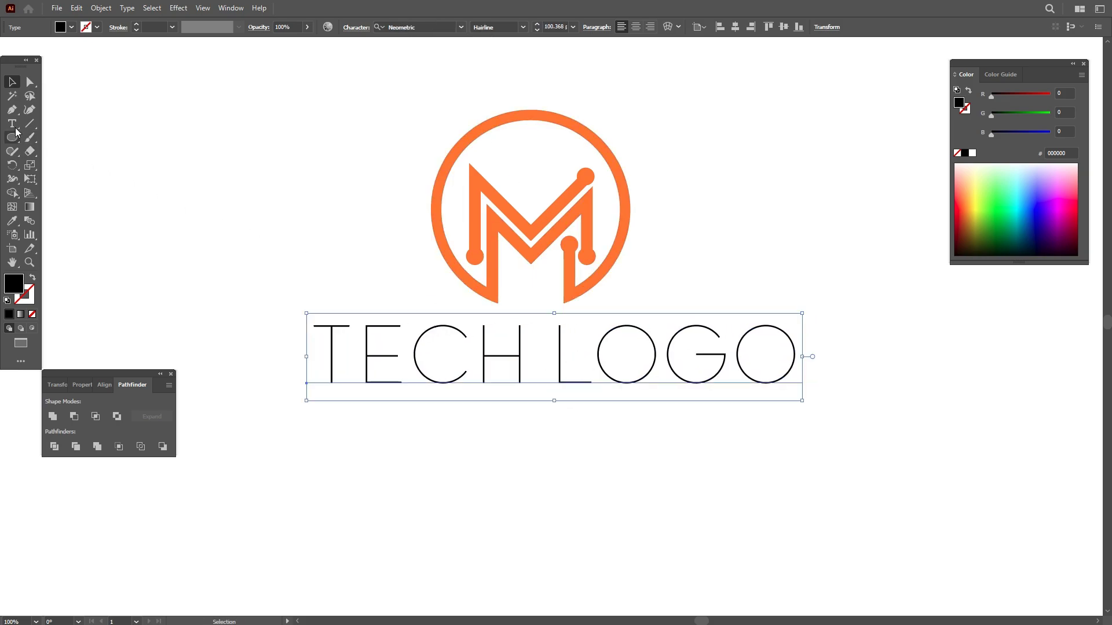